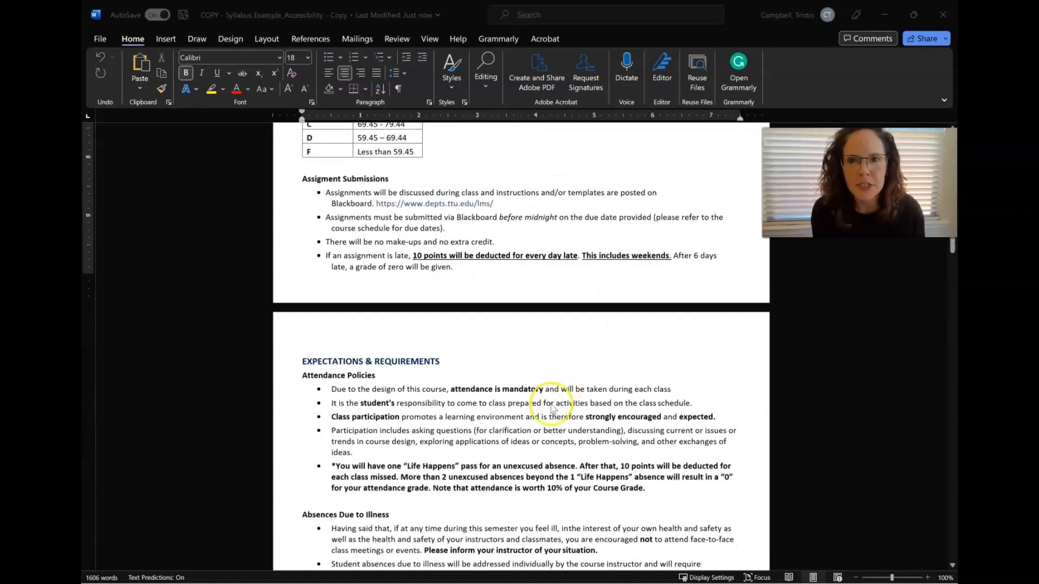
Step: Show the Navigation pane beside the syllabus and make it slightly narrower
{"action": "scroll", "coordinate": [552, 409], "scroll_direction": "up", "scroll_amount": 7}
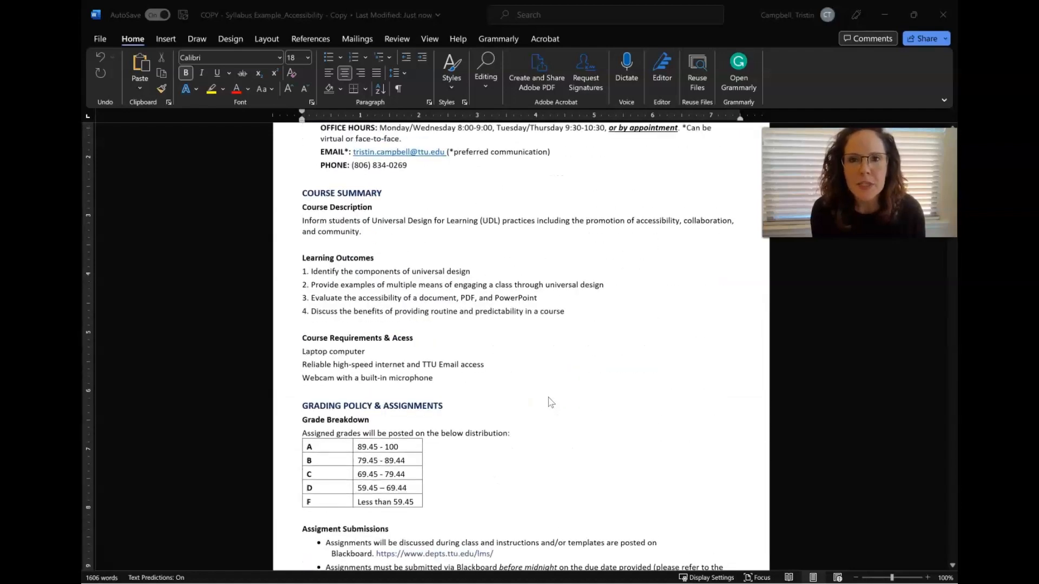
{"action": "scroll", "coordinate": [551, 402], "scroll_direction": "up", "scroll_amount": 3}
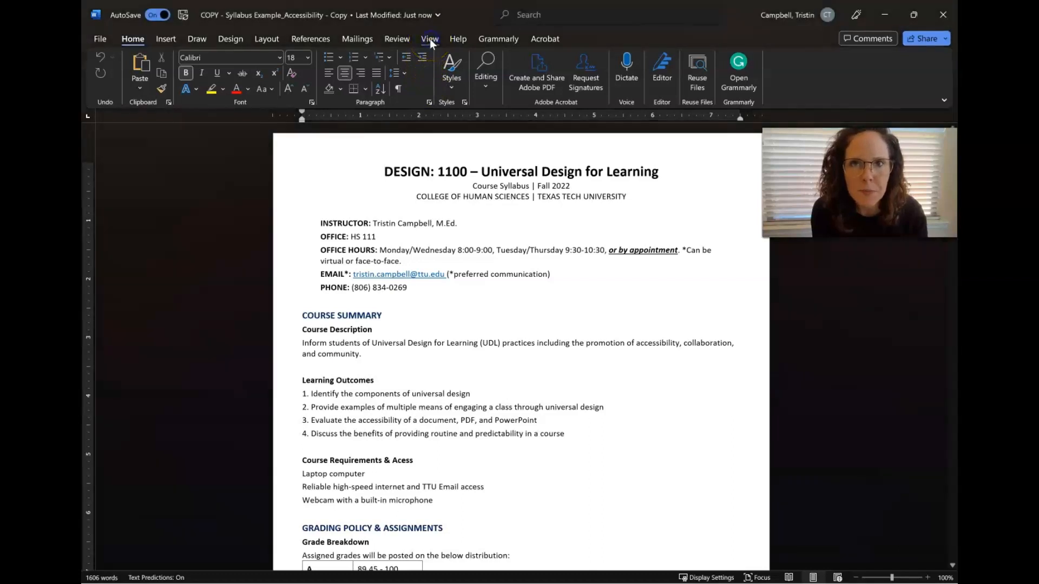
{"action": "left_click", "coordinate": [429, 38]}
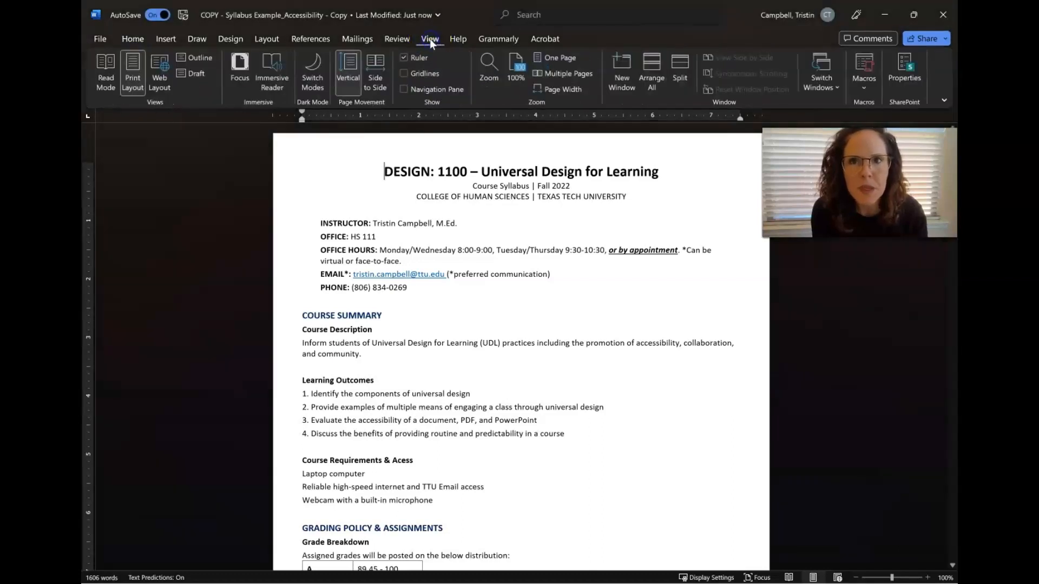
{"action": "left_click", "coordinate": [403, 90]}
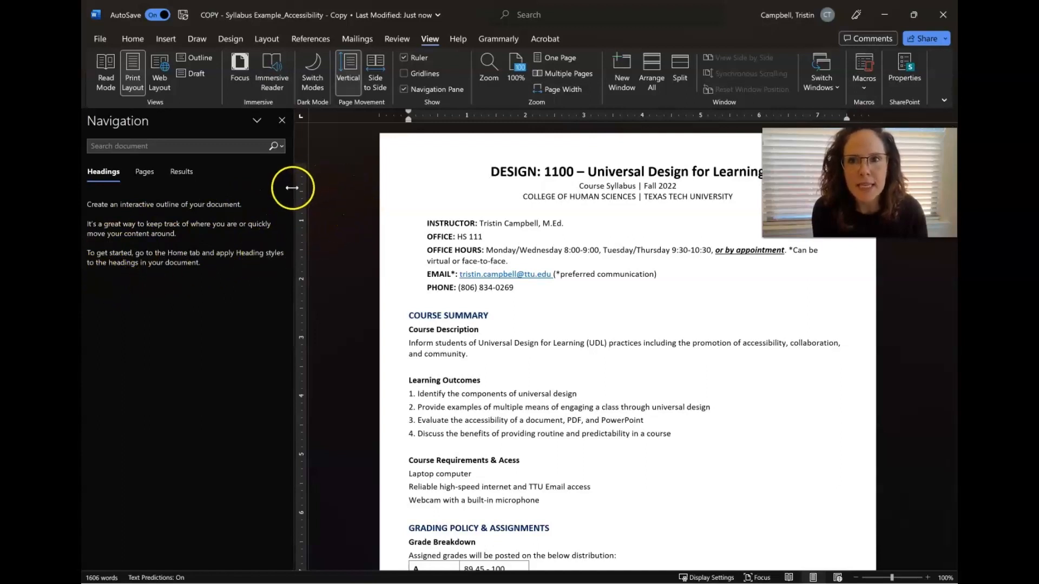
{"action": "left_click_drag", "start_coordinate": [292, 187], "coordinate": [255, 189]}
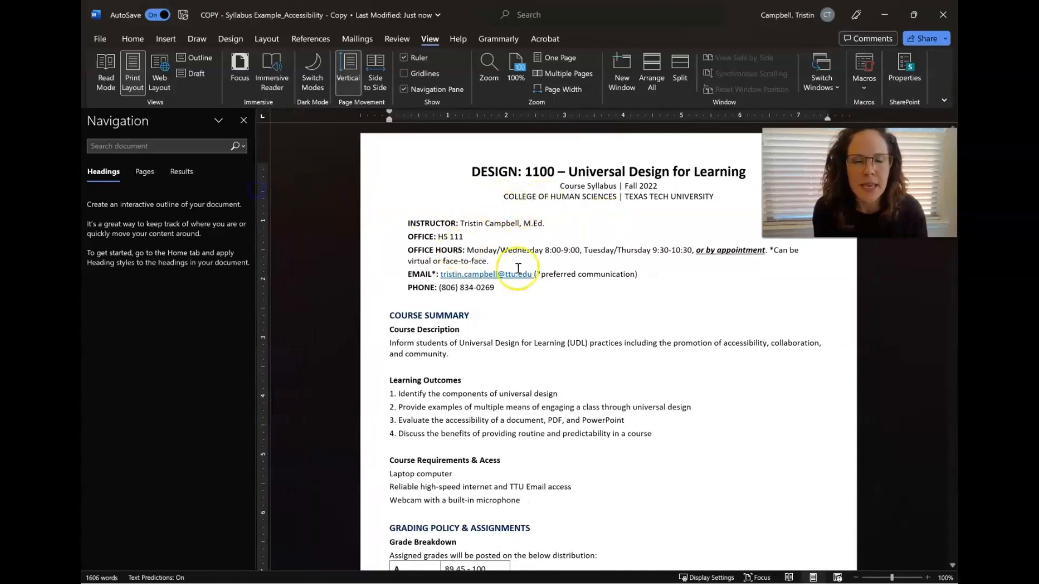
Step: Apply the Title style to the "DESIGN: 1100 – Universal Design for Learning" line at the start of the syllabus
{"action": "scroll", "coordinate": [590, 403], "scroll_direction": "down", "scroll_amount": 4}
{"action": "scroll", "coordinate": [582, 401], "scroll_direction": "up", "scroll_amount": 4}
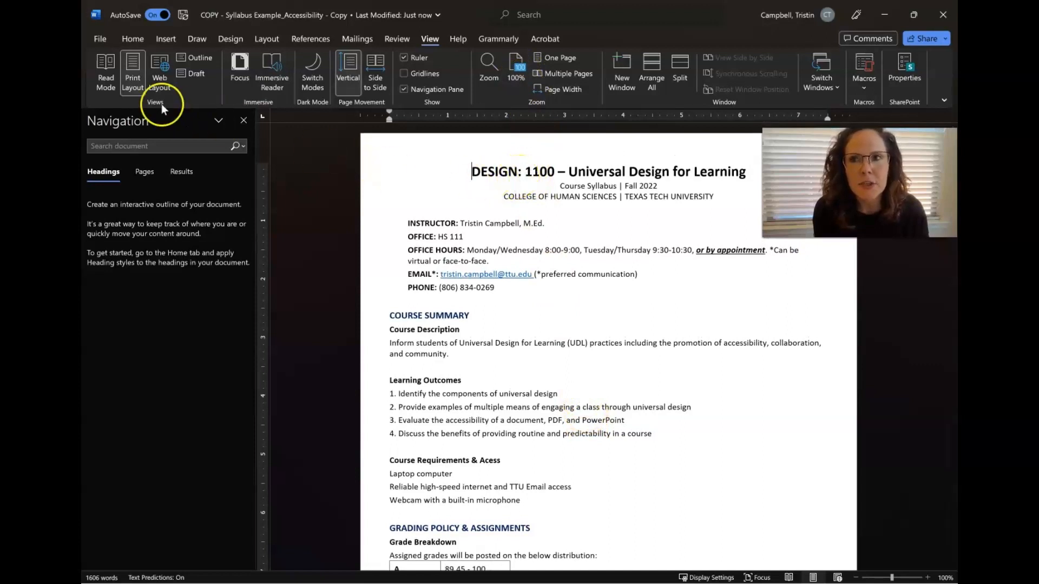
{"action": "left_click", "coordinate": [132, 39]}
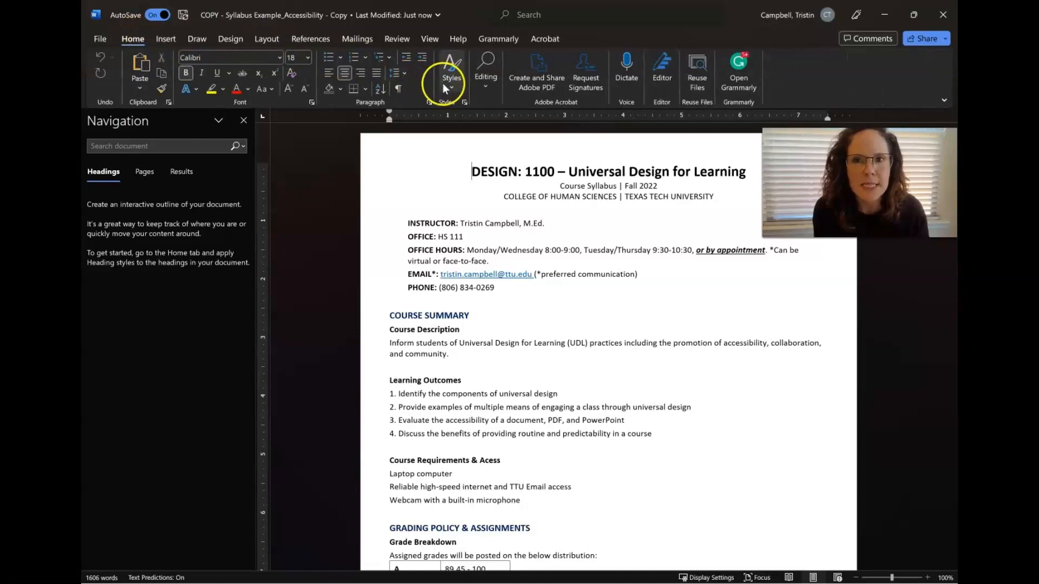
{"action": "left_click_drag", "start_coordinate": [470, 172], "coordinate": [721, 168]}
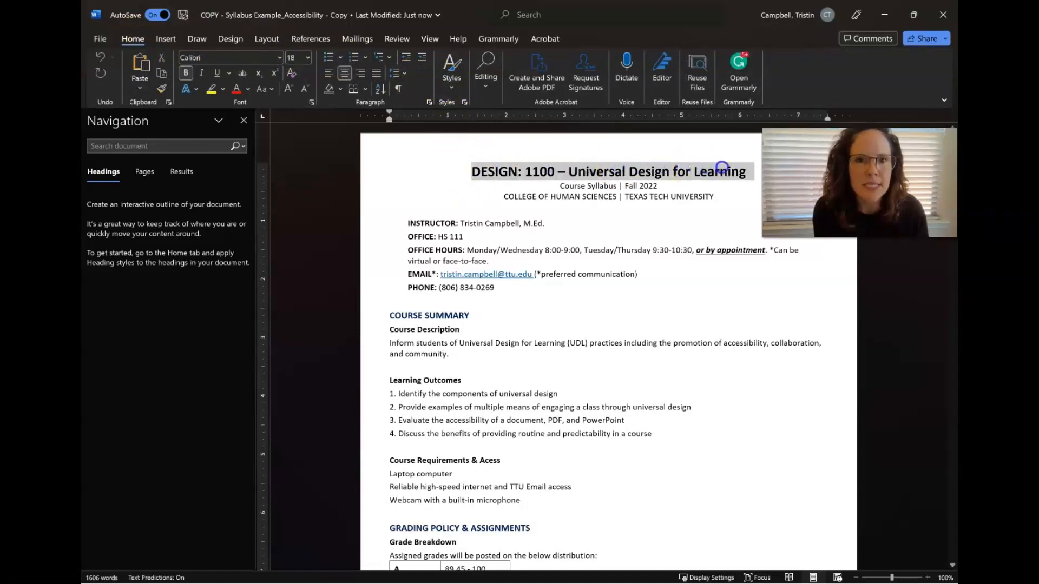
{"action": "left_click", "coordinate": [450, 78]}
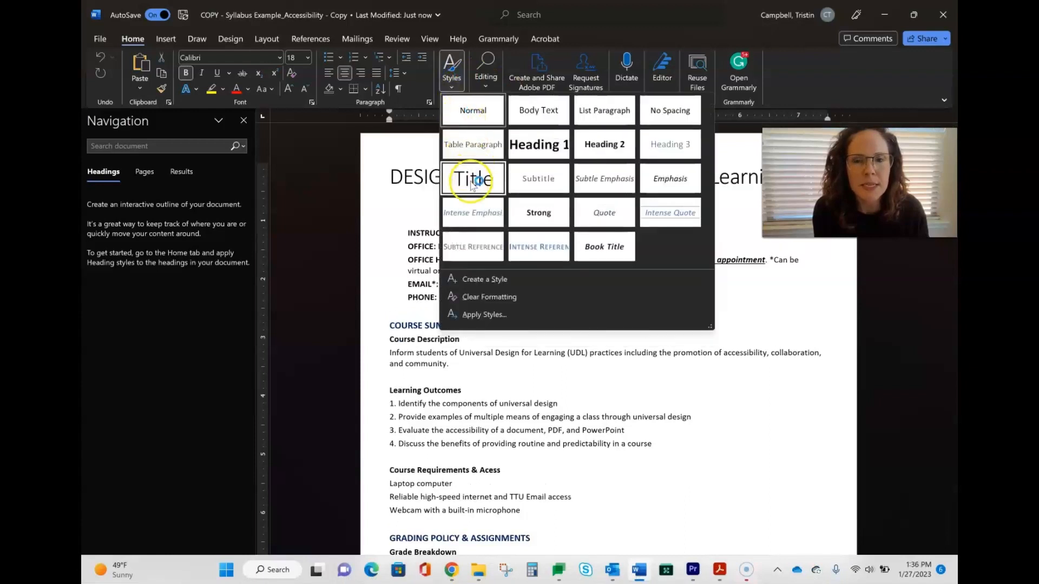
{"action": "left_click", "coordinate": [472, 183]}
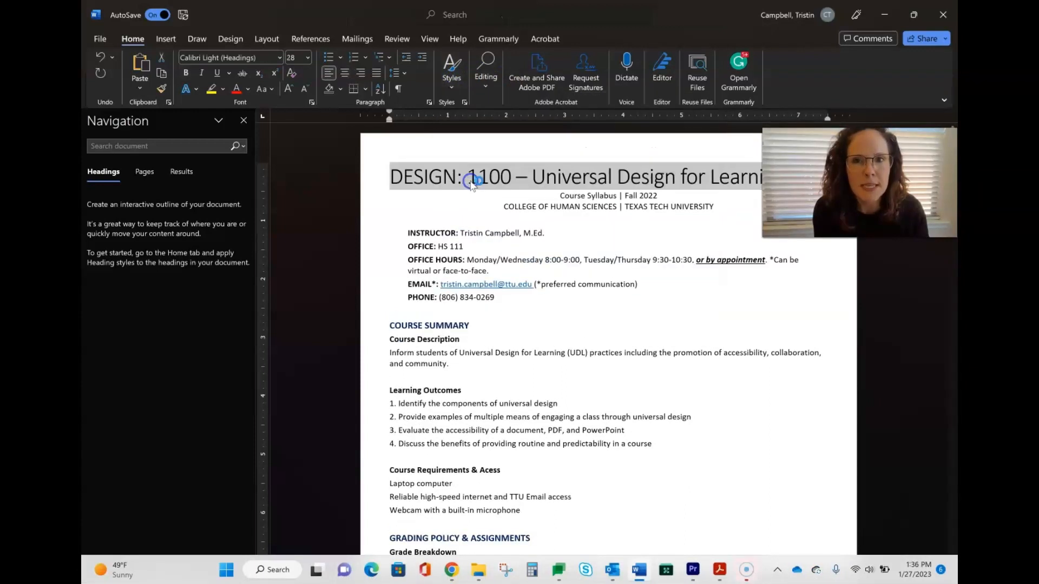
Step: Apply the Subtitle style to the "Course Syllabus | Fall 2022" and "COLLEGE OF HUMAN SCIENCES | TEXAS TECH UNIVERSITY" lines
{"action": "left_click", "coordinate": [560, 196]}
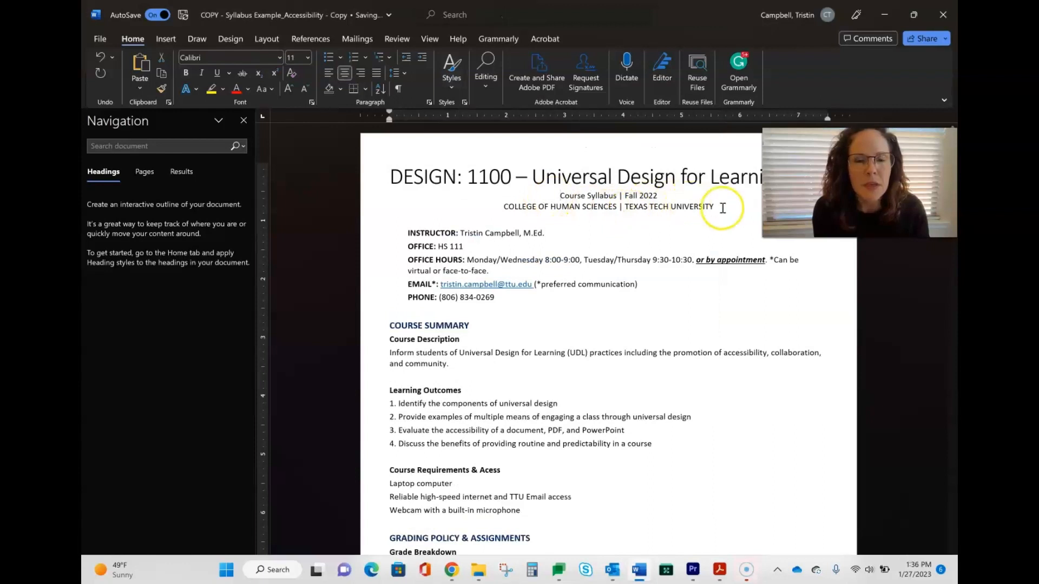
{"action": "left_click_drag", "start_coordinate": [727, 206], "coordinate": [514, 200]}
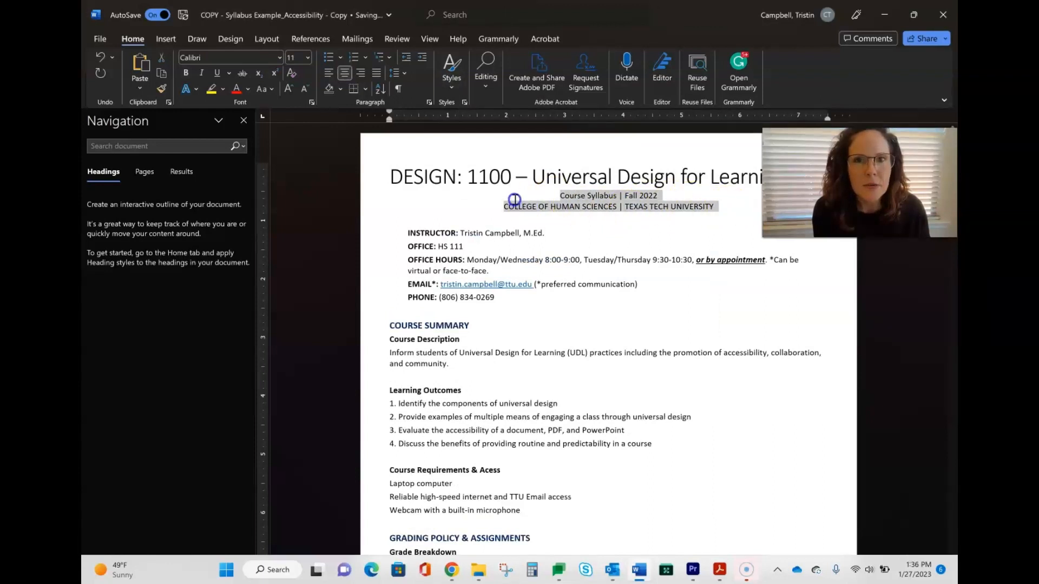
{"action": "left_click", "coordinate": [451, 89]}
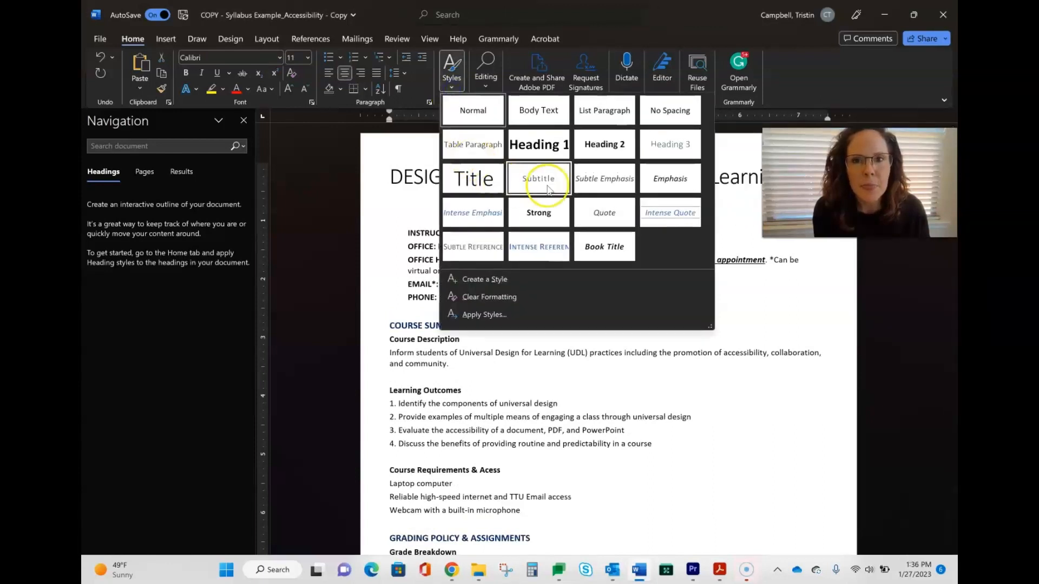
{"action": "left_click", "coordinate": [548, 189]}
{"action": "left_click", "coordinate": [659, 225]}
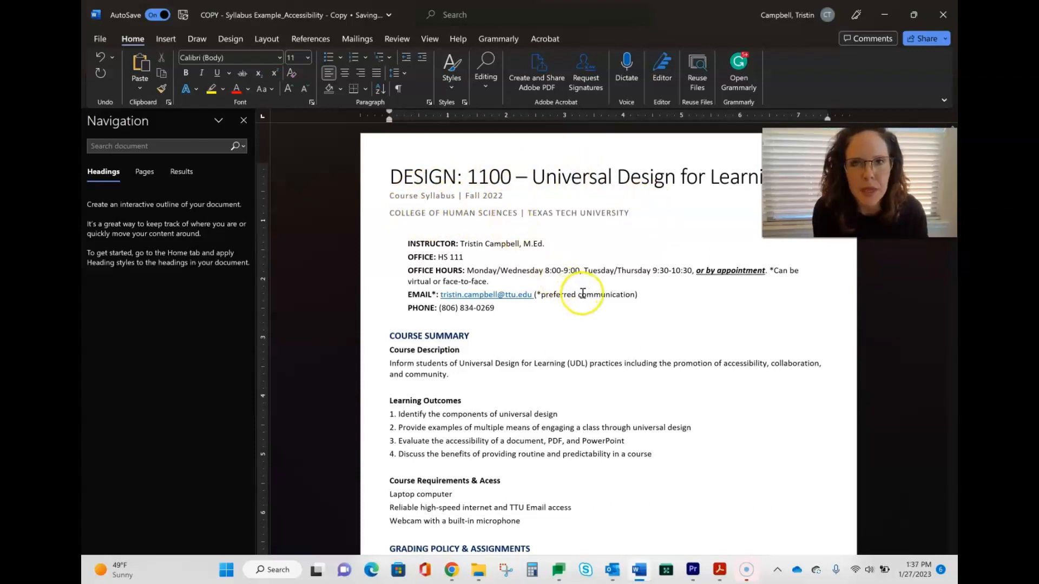
Step: Apply the Heading 1 style to COURSE SUMMARY, GRADING POLICY & ASSIGNMENTS and EXPECTATIONS & REQUIREMENTS together, then clear the selection
{"action": "scroll", "coordinate": [580, 303], "scroll_direction": "down", "scroll_amount": 2}
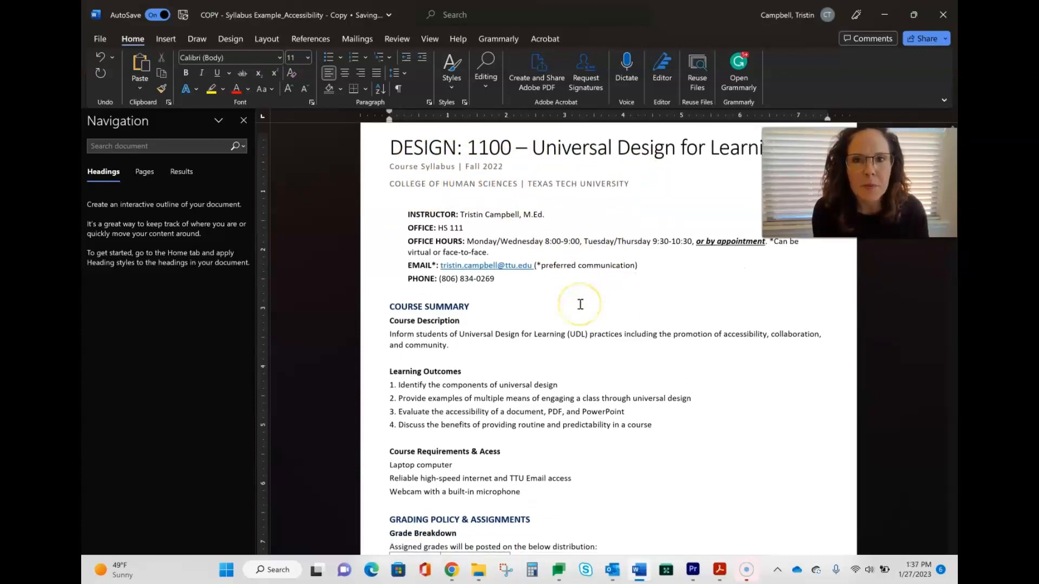
{"action": "left_click_drag", "start_coordinate": [490, 277], "coordinate": [381, 279]}
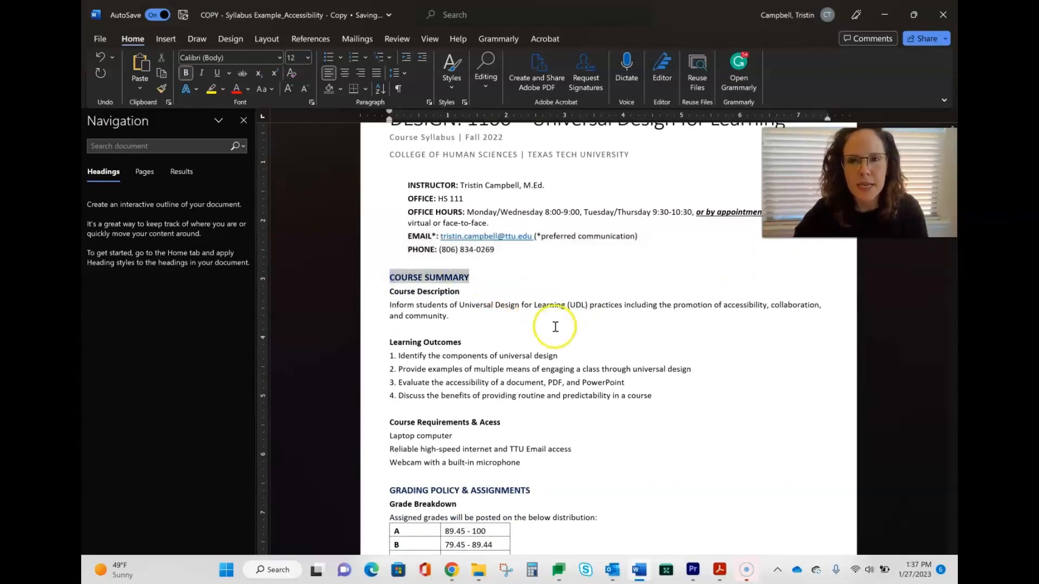
{"action": "scroll", "coordinate": [555, 327], "scroll_direction": "down", "scroll_amount": 5}
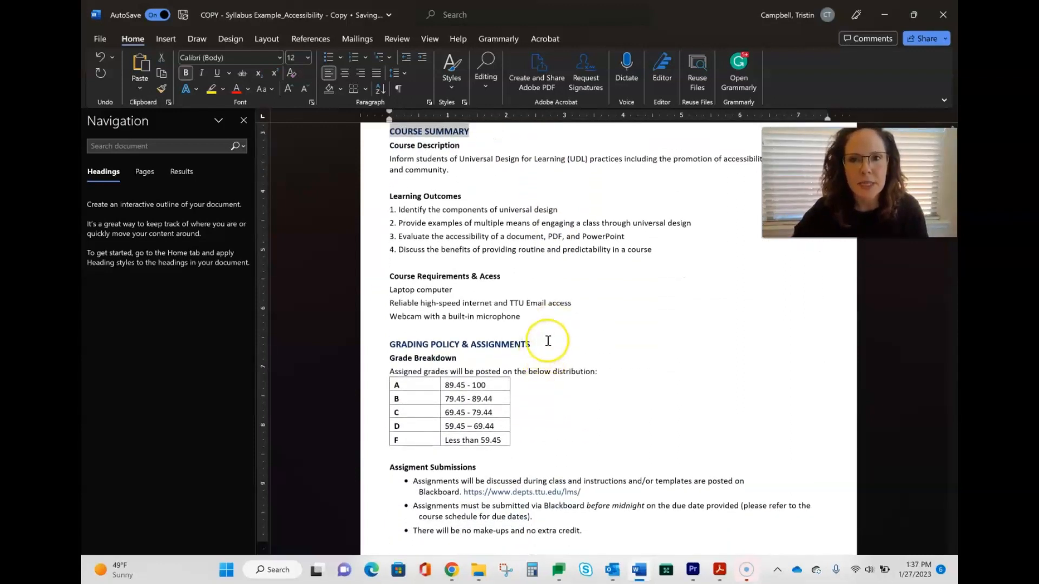
{"action": "left_click_drag", "start_coordinate": [529, 344], "coordinate": [410, 344]}
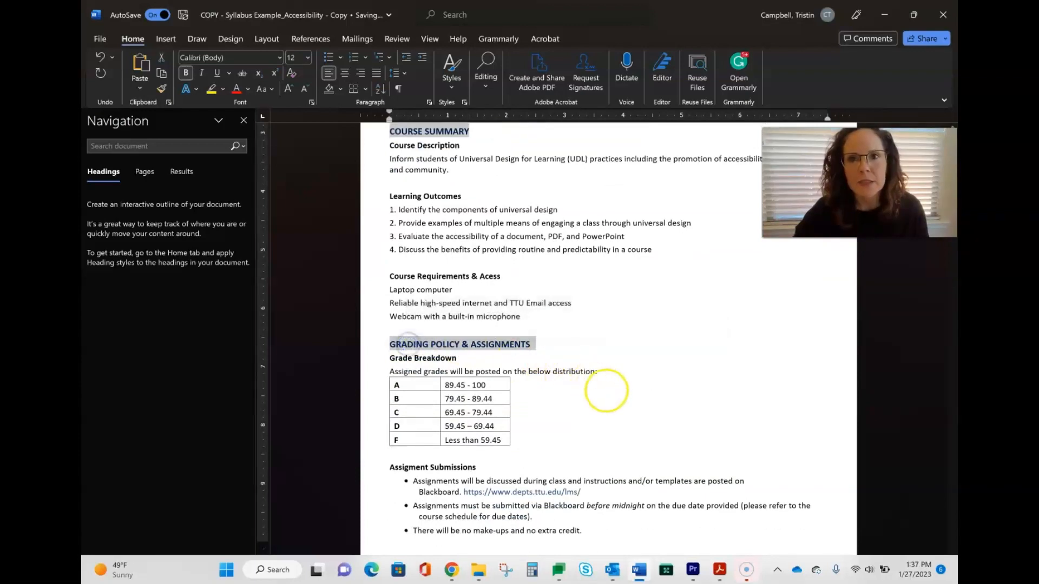
{"action": "scroll", "coordinate": [631, 390], "scroll_direction": "down", "scroll_amount": 5}
{"action": "scroll", "coordinate": [631, 390], "scroll_direction": "down", "scroll_amount": 3}
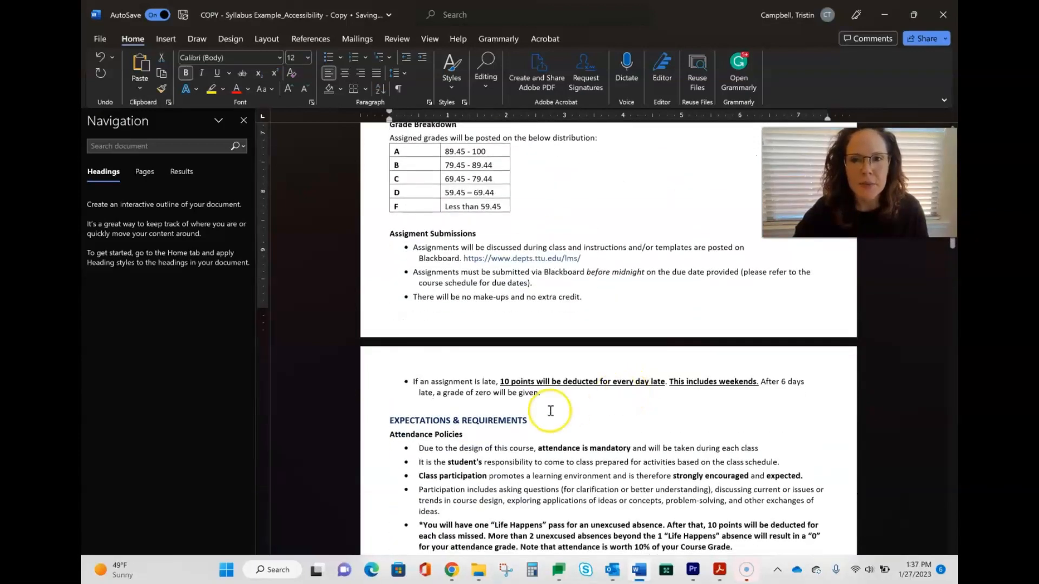
{"action": "left_click_drag", "start_coordinate": [547, 418], "coordinate": [399, 421]}
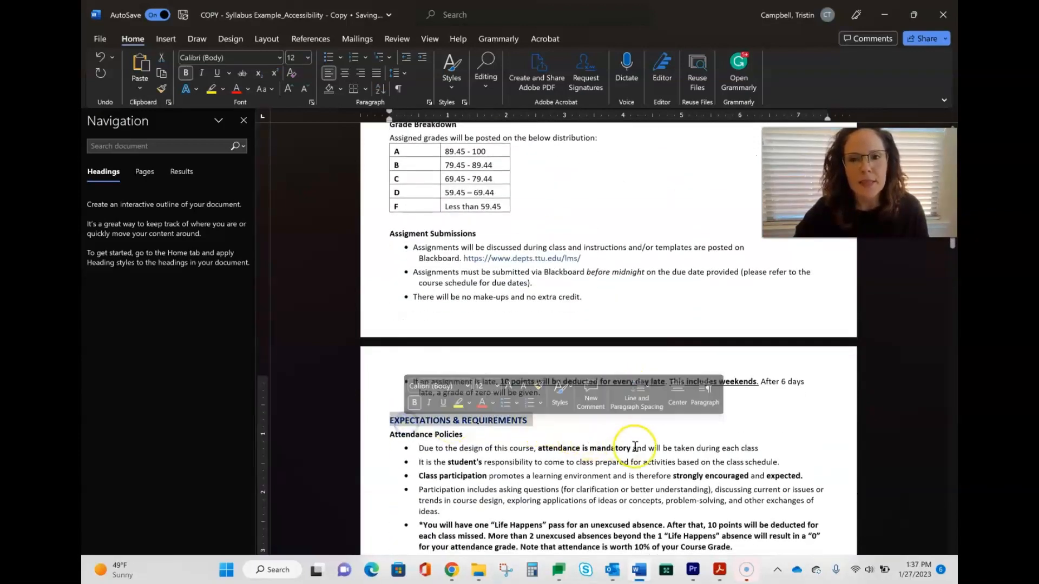
{"action": "scroll", "coordinate": [632, 443], "scroll_direction": "down", "scroll_amount": 2}
{"action": "scroll", "coordinate": [636, 448], "scroll_direction": "down", "scroll_amount": 12}
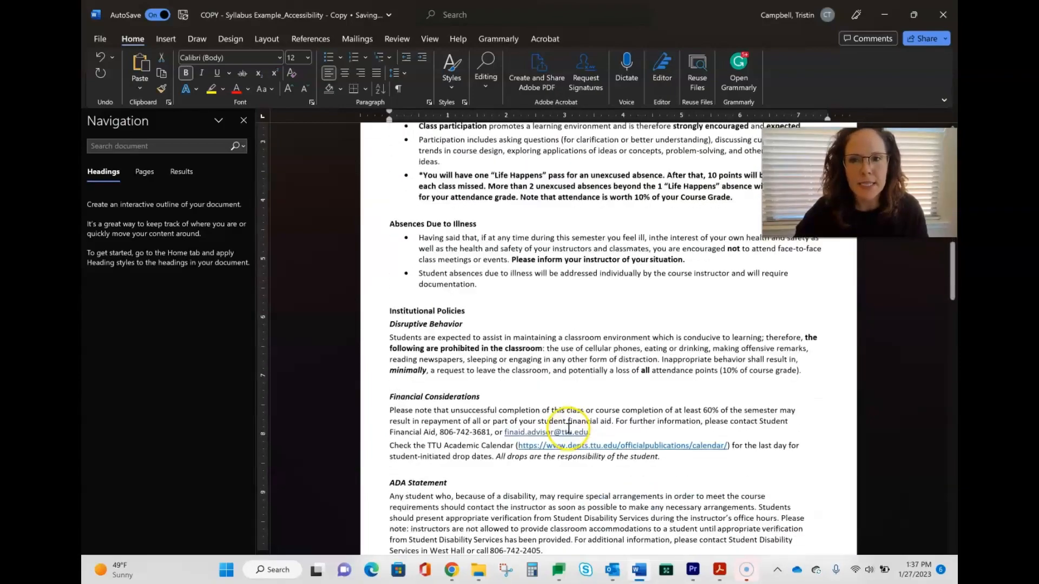
{"action": "scroll", "coordinate": [566, 426], "scroll_direction": "down", "scroll_amount": 12}
{"action": "scroll", "coordinate": [566, 425], "scroll_direction": "up", "scroll_amount": 17}
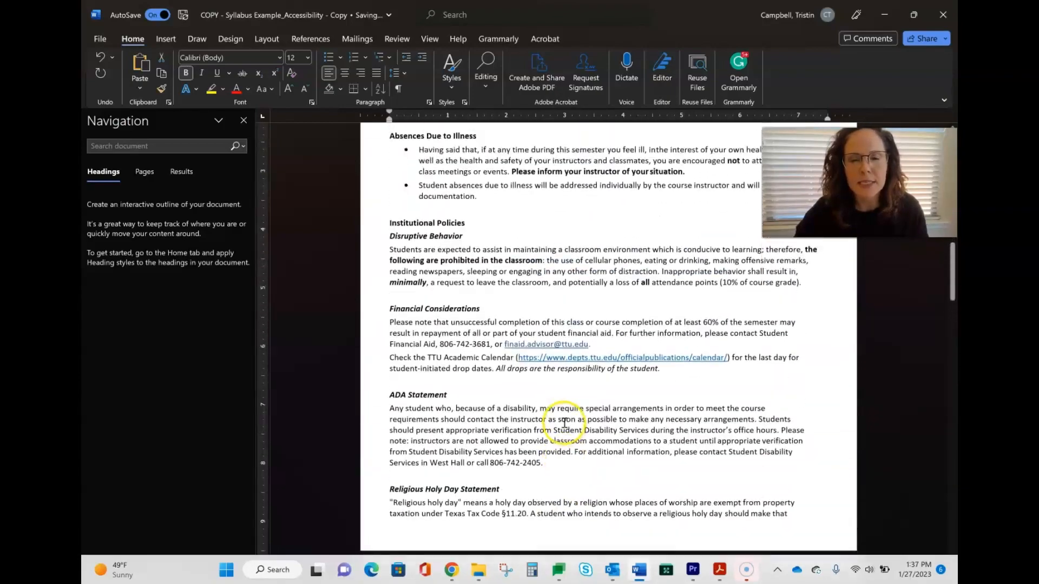
{"action": "scroll", "coordinate": [563, 421], "scroll_direction": "up", "scroll_amount": 20}
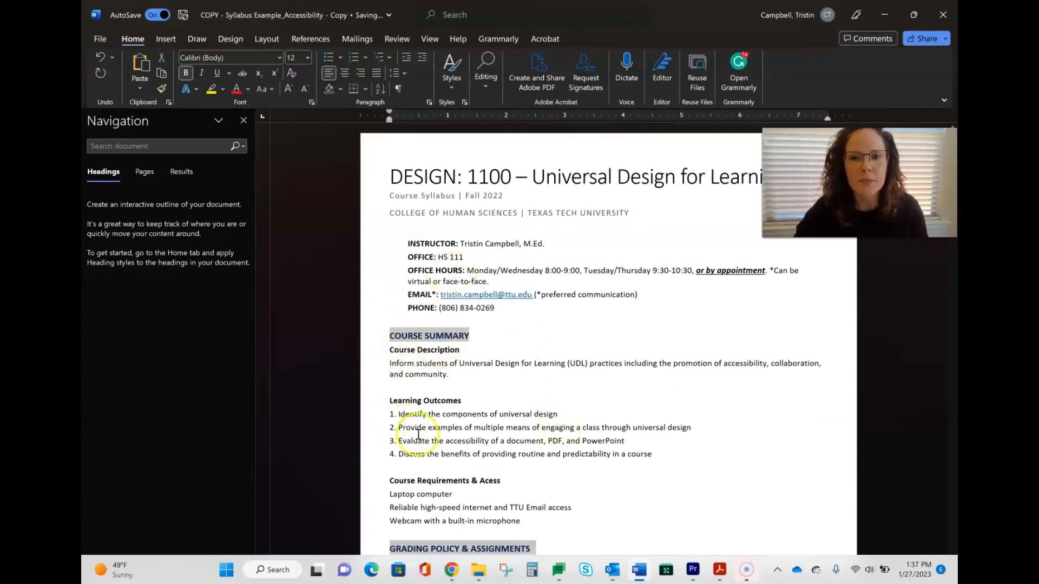
{"action": "left_click", "coordinate": [451, 83]}
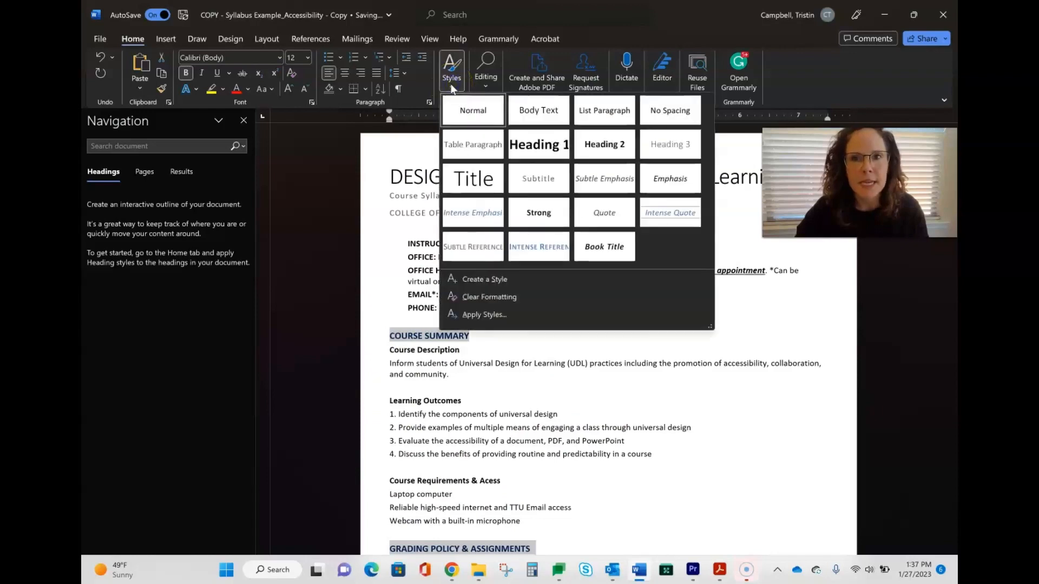
{"action": "left_click", "coordinate": [552, 151]}
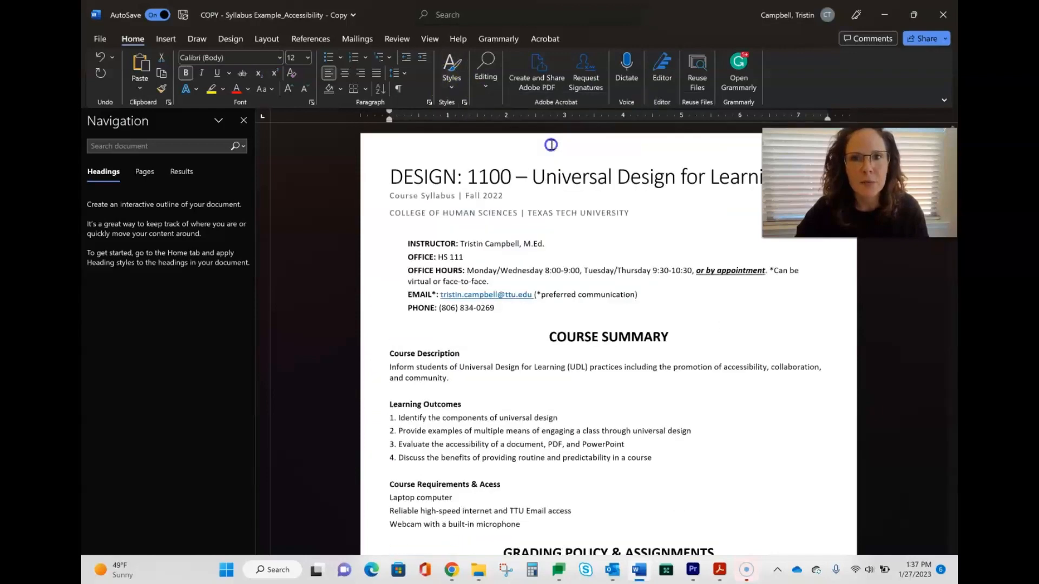
{"action": "scroll", "coordinate": [646, 332], "scroll_direction": "up", "scroll_amount": 8}
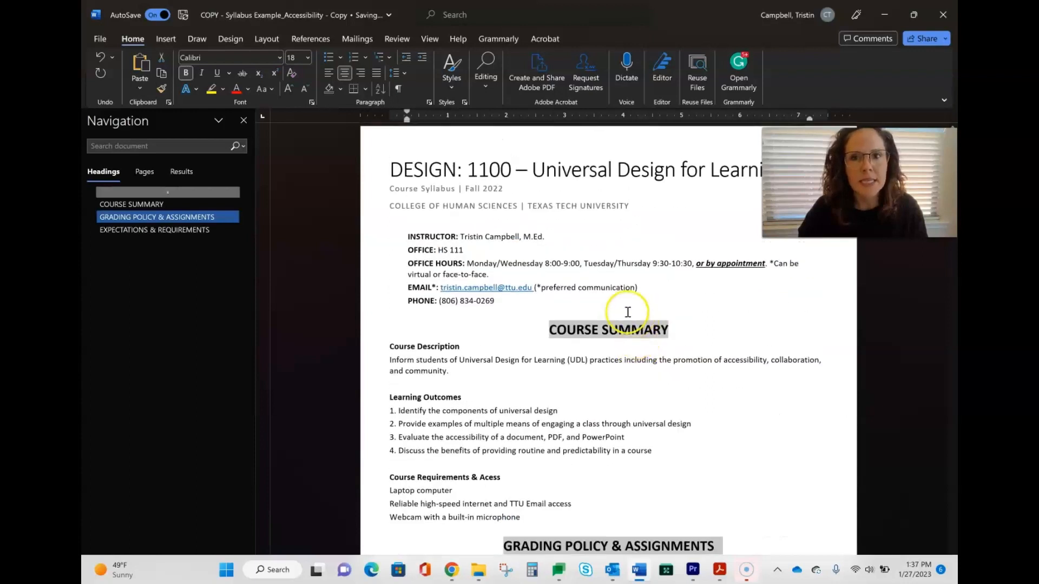
{"action": "left_click", "coordinate": [485, 331]}
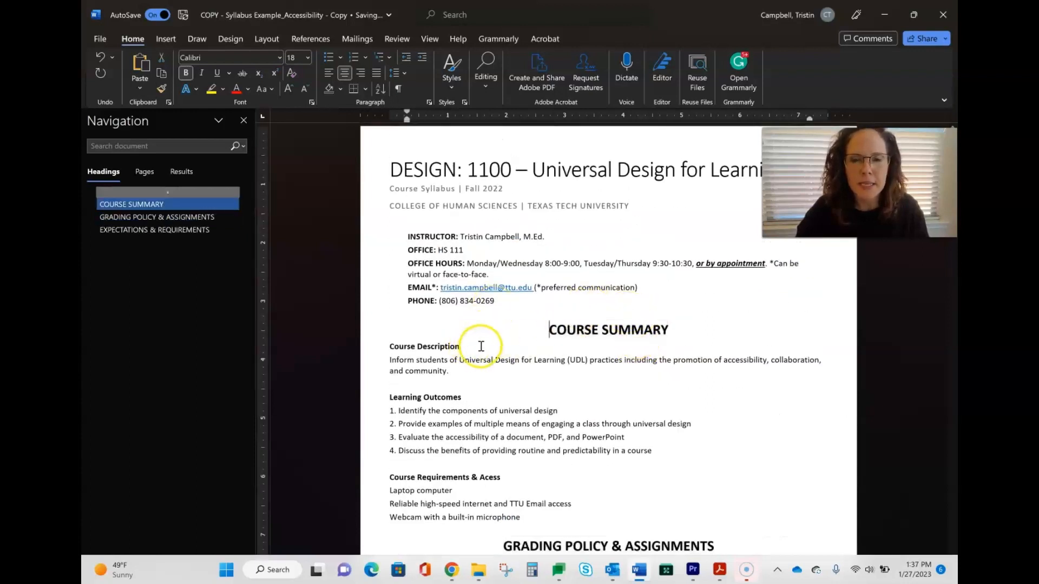
Step: Apply the Heading 2 style together to all bold, non-italic subheadings under the three main sections, from Course Description through TTU Academic Policies
{"action": "scroll", "coordinate": [481, 346], "scroll_direction": "down", "scroll_amount": 1}
{"action": "left_click_drag", "start_coordinate": [445, 290], "coordinate": [391, 288]}
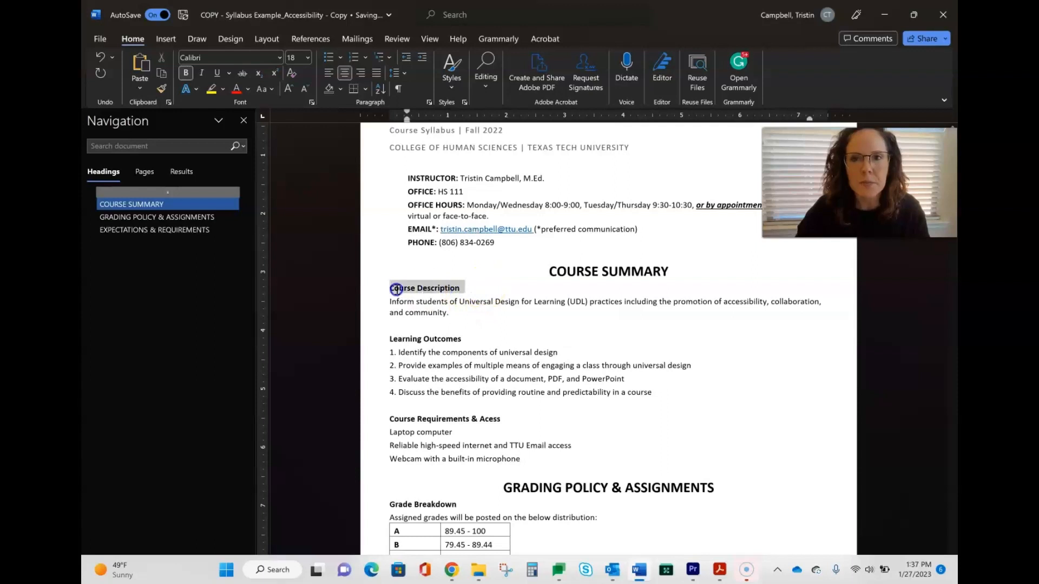
{"action": "left_click_drag", "start_coordinate": [463, 339], "coordinate": [391, 339]}
{"action": "left_click_drag", "start_coordinate": [500, 418], "coordinate": [398, 420]}
{"action": "scroll", "coordinate": [728, 424], "scroll_direction": "down", "scroll_amount": 3}
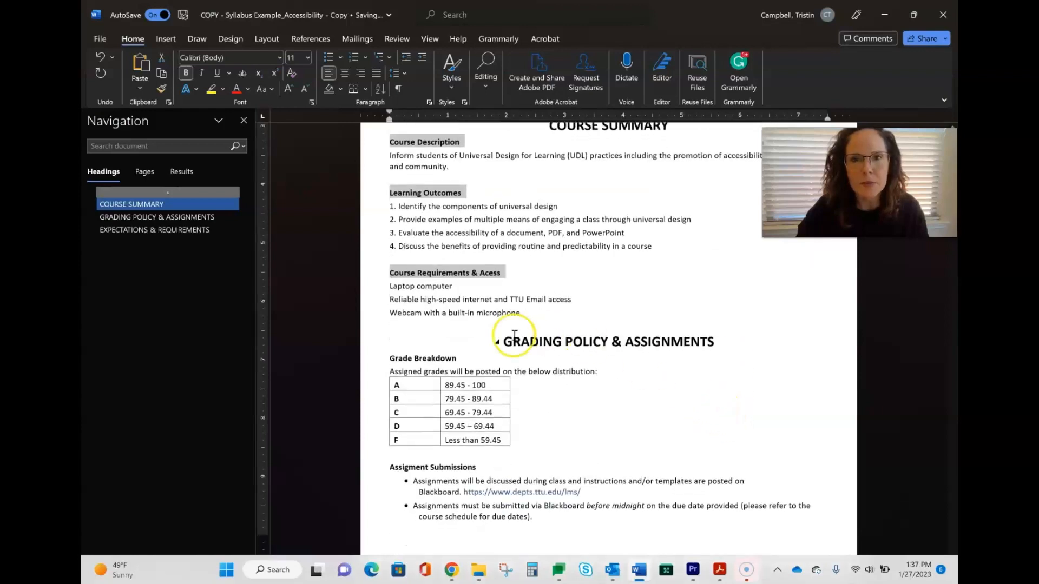
{"action": "scroll", "coordinate": [691, 343], "scroll_direction": "down", "scroll_amount": 3}
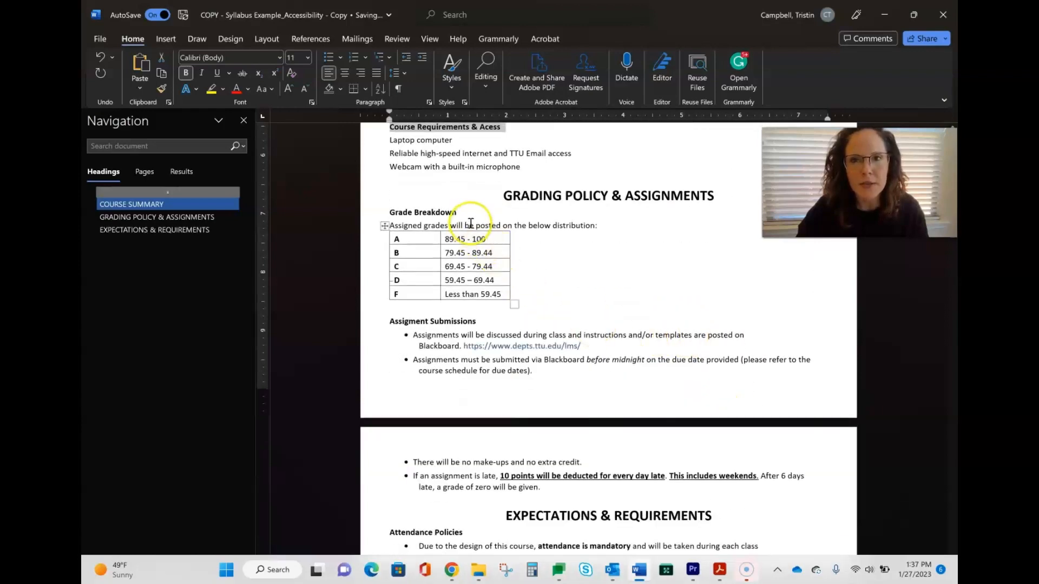
{"action": "left_click_drag", "start_coordinate": [479, 210], "coordinate": [378, 212]}
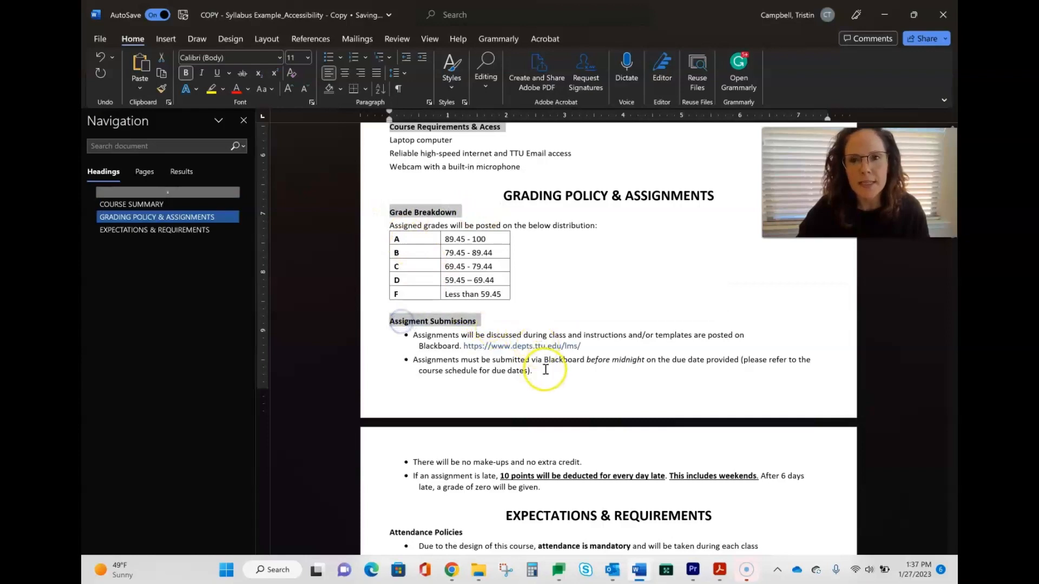
{"action": "scroll", "coordinate": [548, 364], "scroll_direction": "down", "scroll_amount": 4}
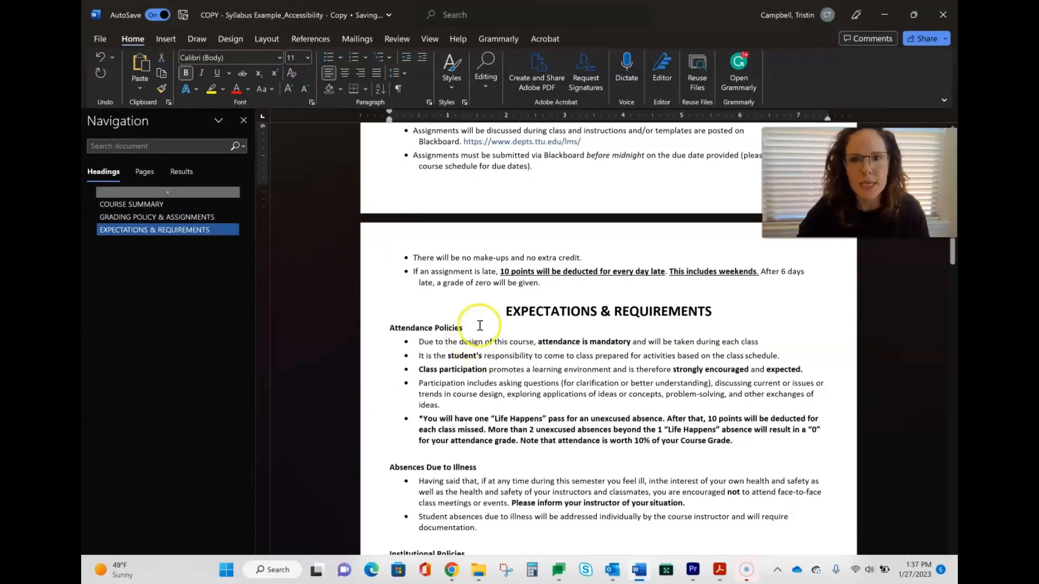
{"action": "left_click_drag", "start_coordinate": [414, 324], "coordinate": [394, 327]}
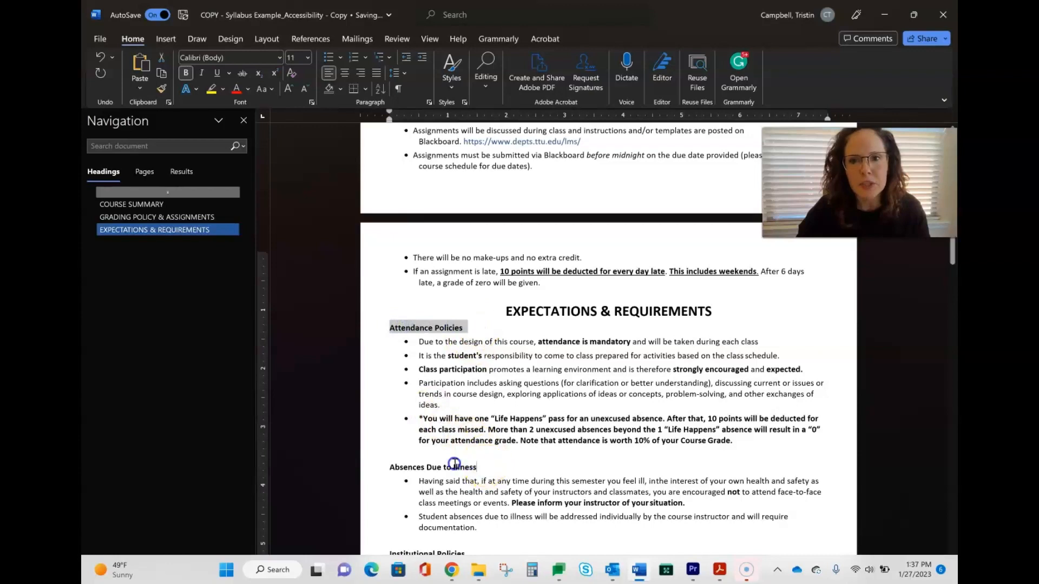
{"action": "left_click_drag", "start_coordinate": [454, 464], "coordinate": [391, 466]}
{"action": "scroll", "coordinate": [573, 482], "scroll_direction": "down", "scroll_amount": 3}
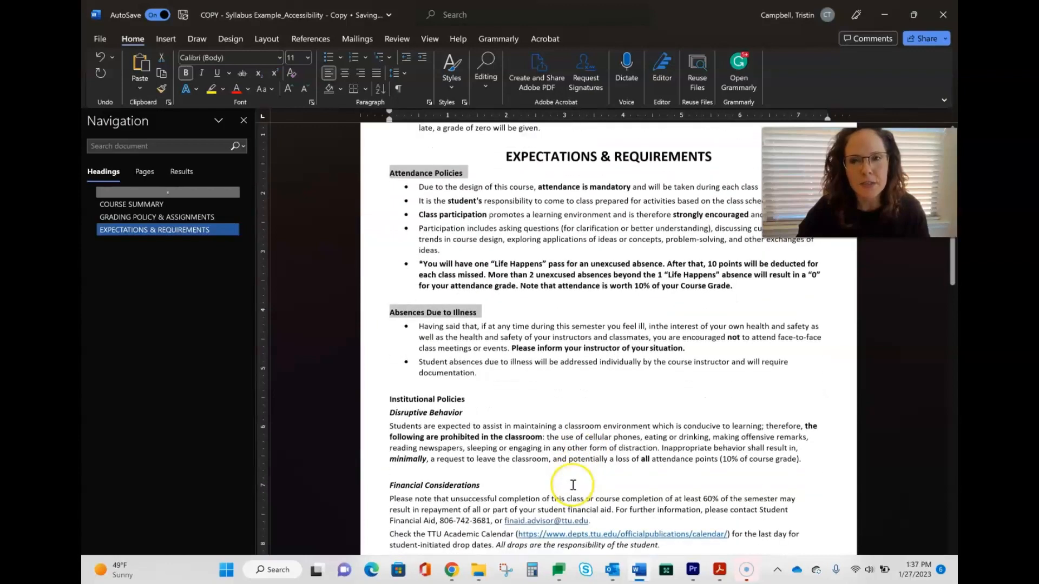
{"action": "scroll", "coordinate": [573, 485], "scroll_direction": "down", "scroll_amount": 3}
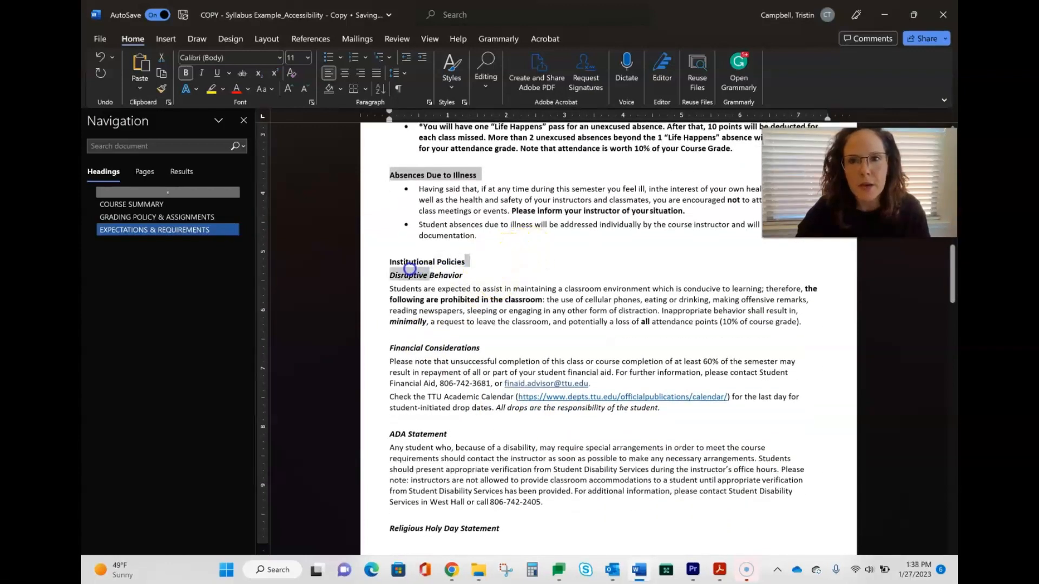
{"action": "left_click_drag", "start_coordinate": [409, 269], "coordinate": [389, 263]}
{"action": "scroll", "coordinate": [575, 379], "scroll_direction": "down", "scroll_amount": 3}
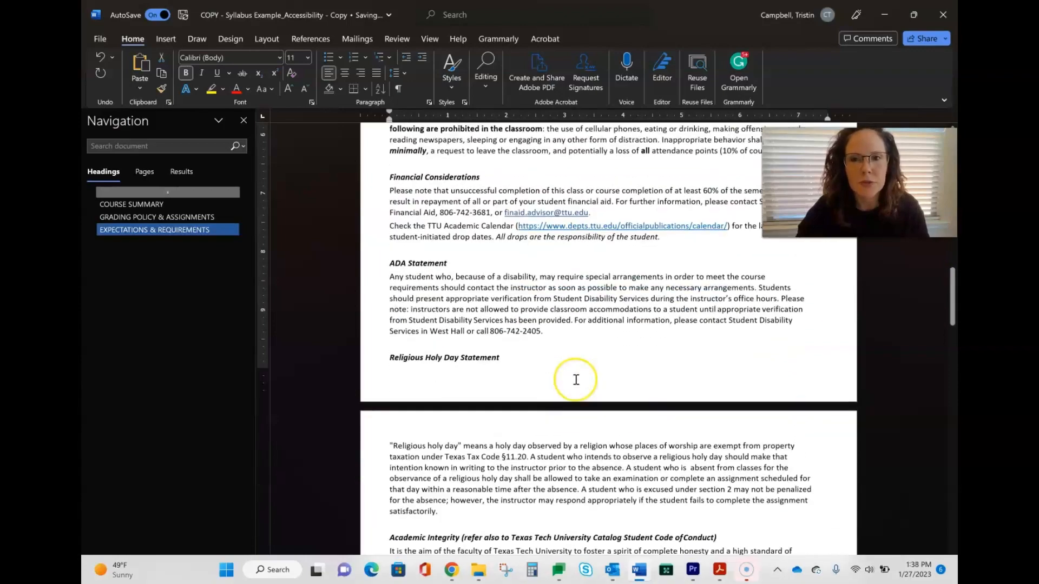
{"action": "scroll", "coordinate": [576, 380], "scroll_direction": "down", "scroll_amount": 4}
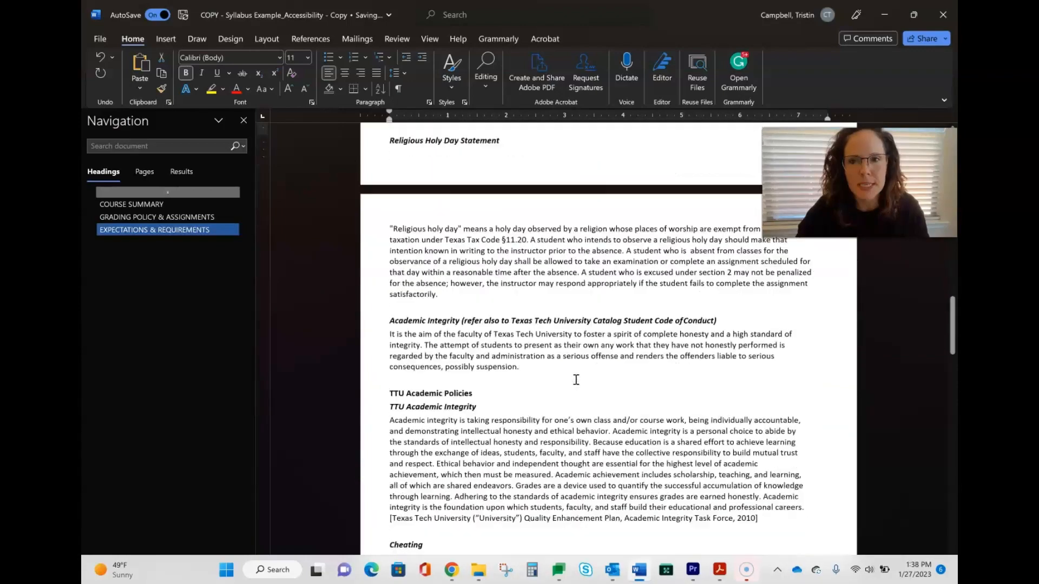
{"action": "scroll", "coordinate": [576, 380], "scroll_direction": "down", "scroll_amount": 1}
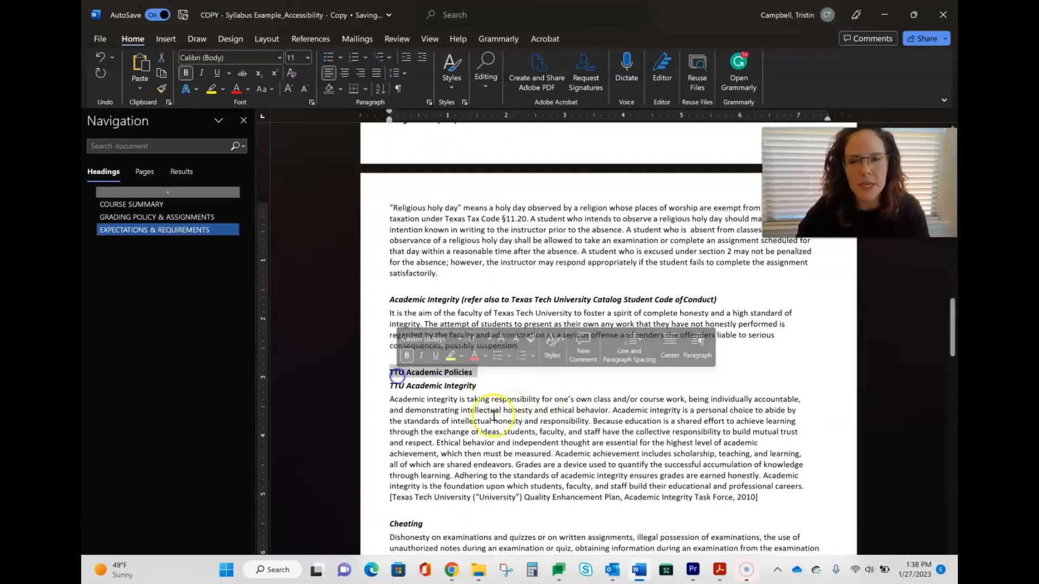
{"action": "scroll", "coordinate": [536, 427], "scroll_direction": "down", "scroll_amount": 2}
{"action": "scroll", "coordinate": [533, 427], "scroll_direction": "up", "scroll_amount": 20}
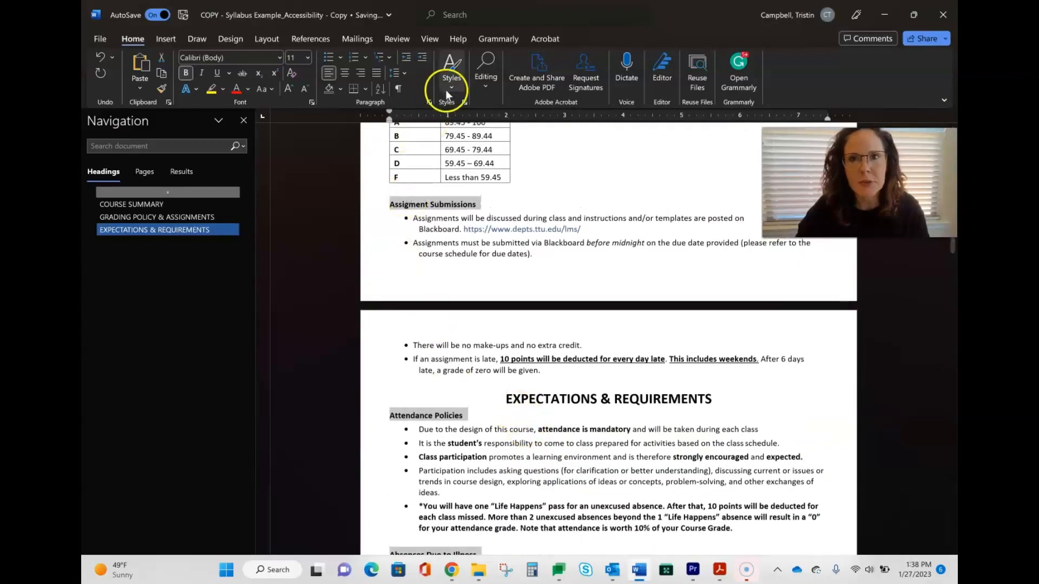
{"action": "left_click", "coordinate": [449, 83]}
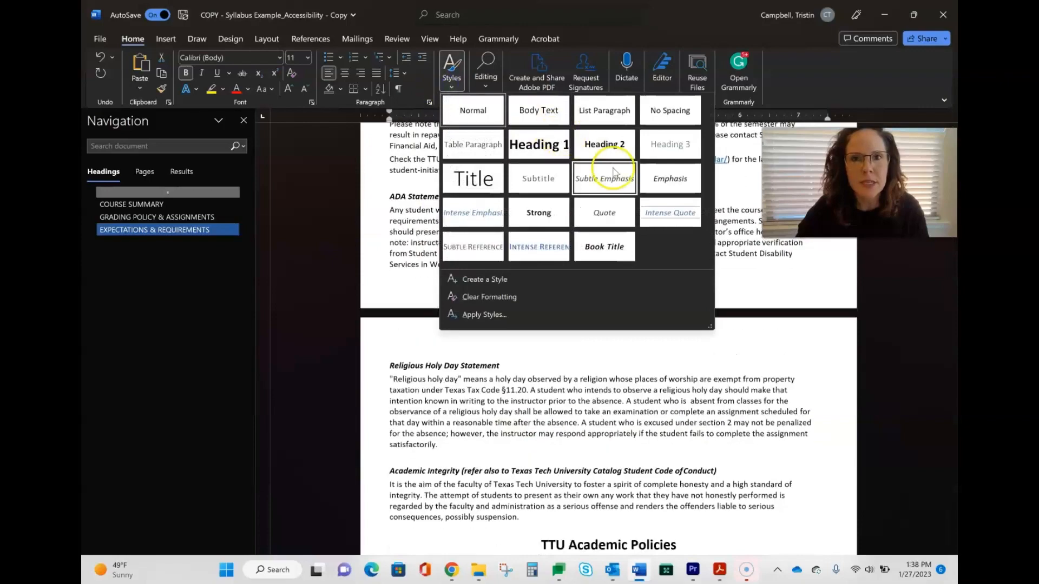
{"action": "left_click", "coordinate": [610, 152]}
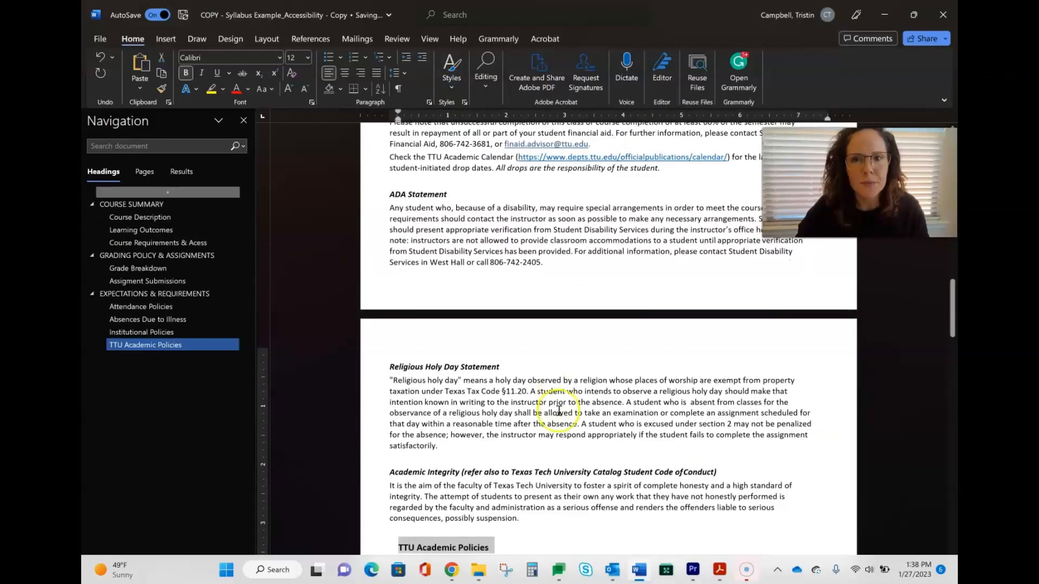
Step: Apply the Heading 3 style together to all bold italic subheadings under Institutional Policies and TTU Academic Policies, from Disruptive Behavior through Emergency Procedures
{"action": "scroll", "coordinate": [552, 422], "scroll_direction": "up", "scroll_amount": 8}
{"action": "scroll", "coordinate": [540, 417], "scroll_direction": "up", "scroll_amount": 15}
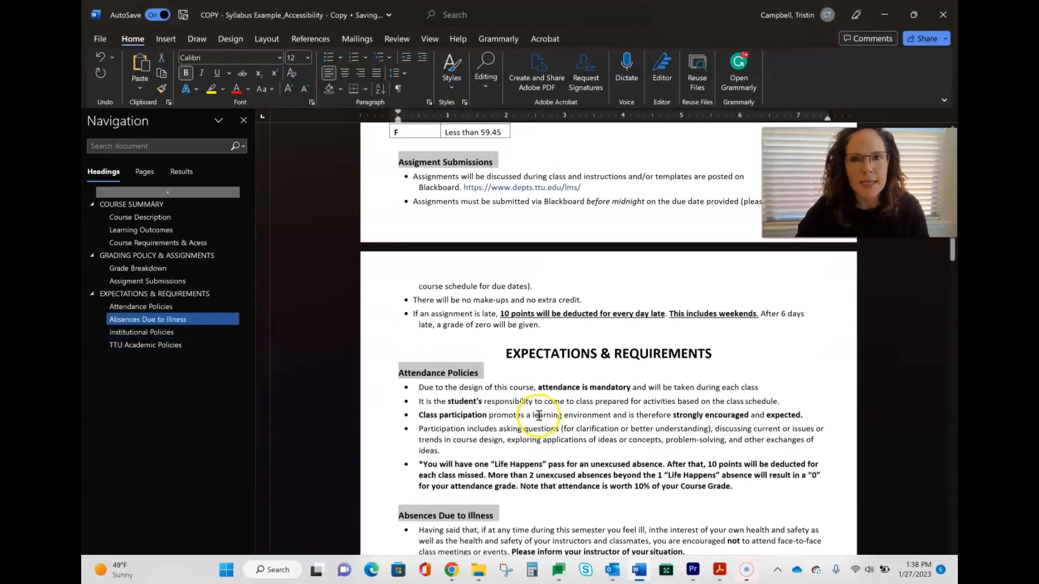
{"action": "scroll", "coordinate": [514, 401], "scroll_direction": "up", "scroll_amount": 2}
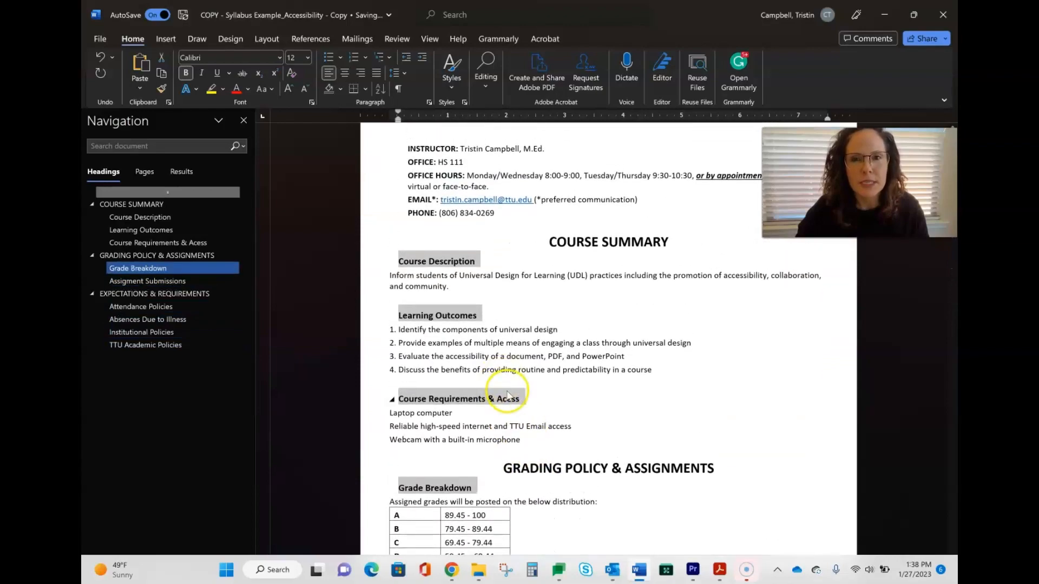
{"action": "scroll", "coordinate": [476, 351], "scroll_direction": "down", "scroll_amount": 5}
{"action": "scroll", "coordinate": [498, 356], "scroll_direction": "down", "scroll_amount": 15}
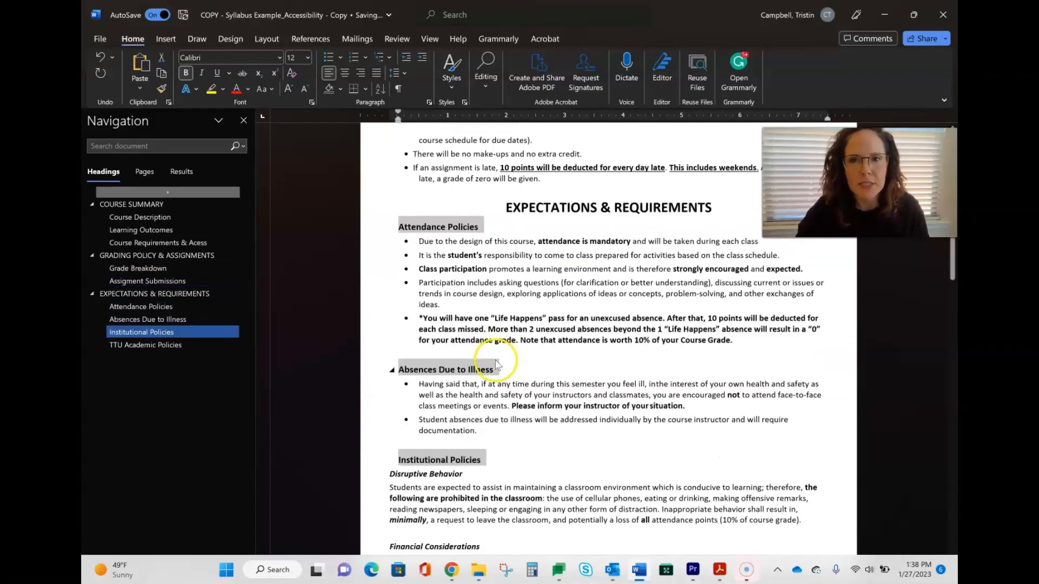
{"action": "scroll", "coordinate": [494, 361], "scroll_direction": "up", "scroll_amount": 3}
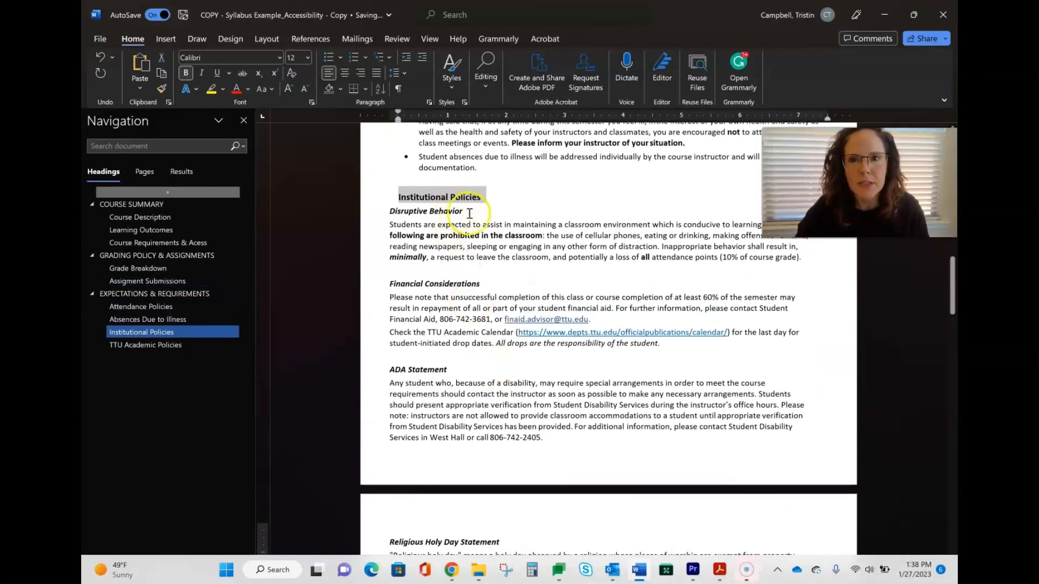
{"action": "left_click_drag", "start_coordinate": [466, 212], "coordinate": [396, 214]}
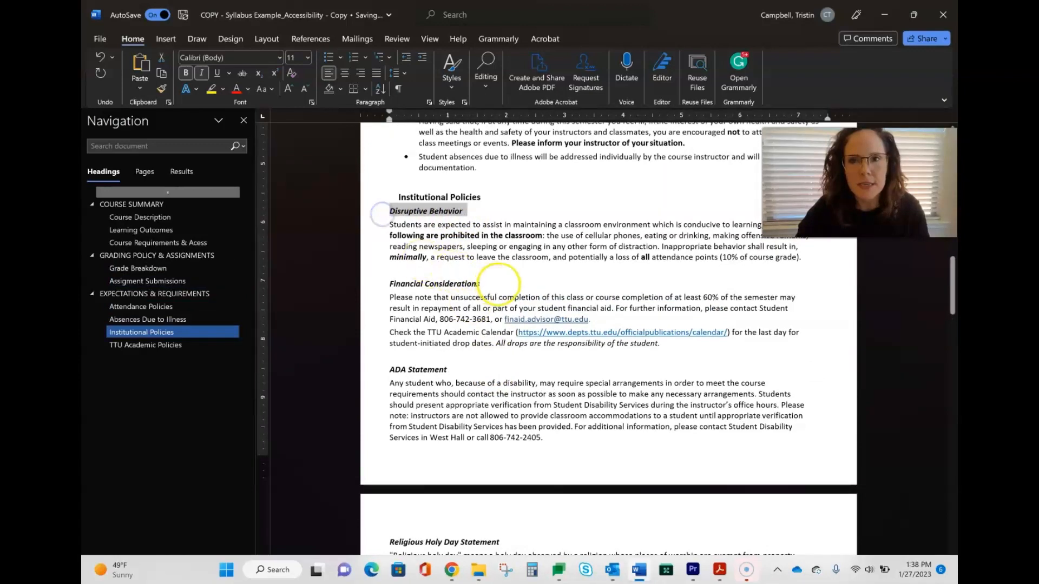
{"action": "left_click_drag", "start_coordinate": [447, 370], "coordinate": [390, 371]}
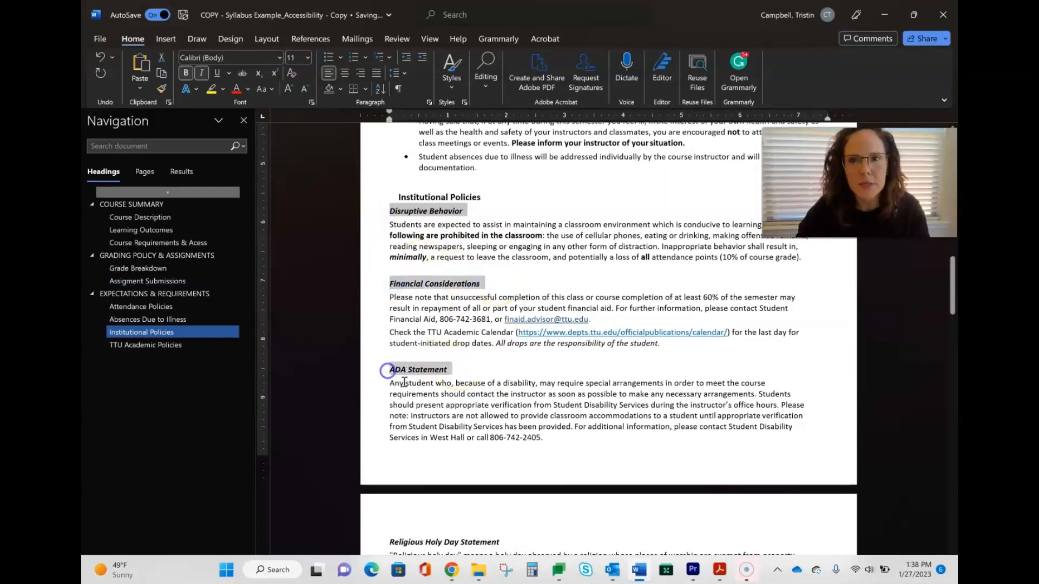
{"action": "scroll", "coordinate": [516, 360], "scroll_direction": "down", "scroll_amount": 4}
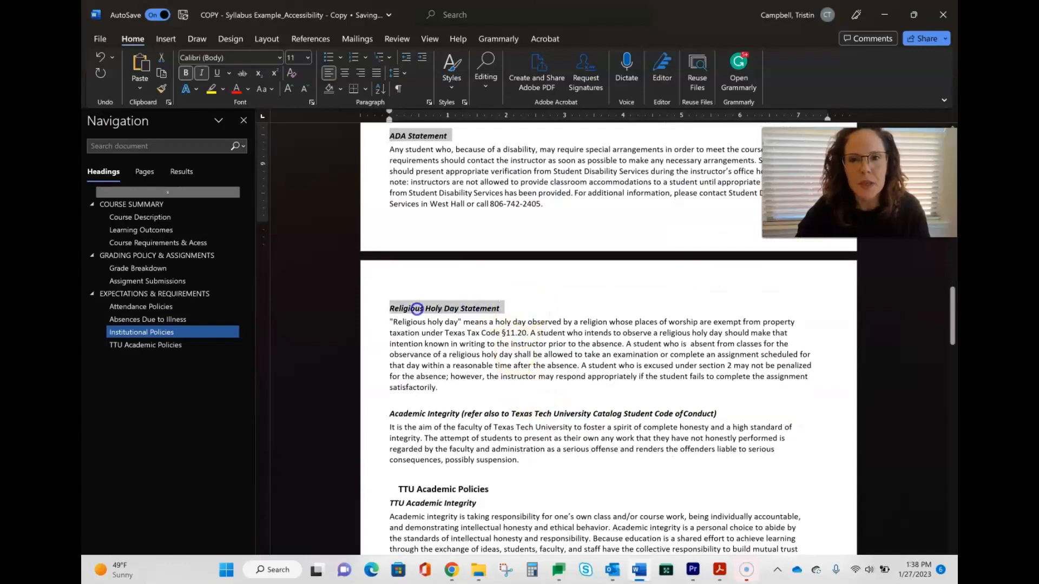
{"action": "scroll", "coordinate": [595, 303], "scroll_direction": "down", "scroll_amount": 4}
{"action": "left_click_drag", "start_coordinate": [736, 296], "coordinate": [390, 297]}
{"action": "scroll", "coordinate": [508, 378], "scroll_direction": "down", "scroll_amount": 2}
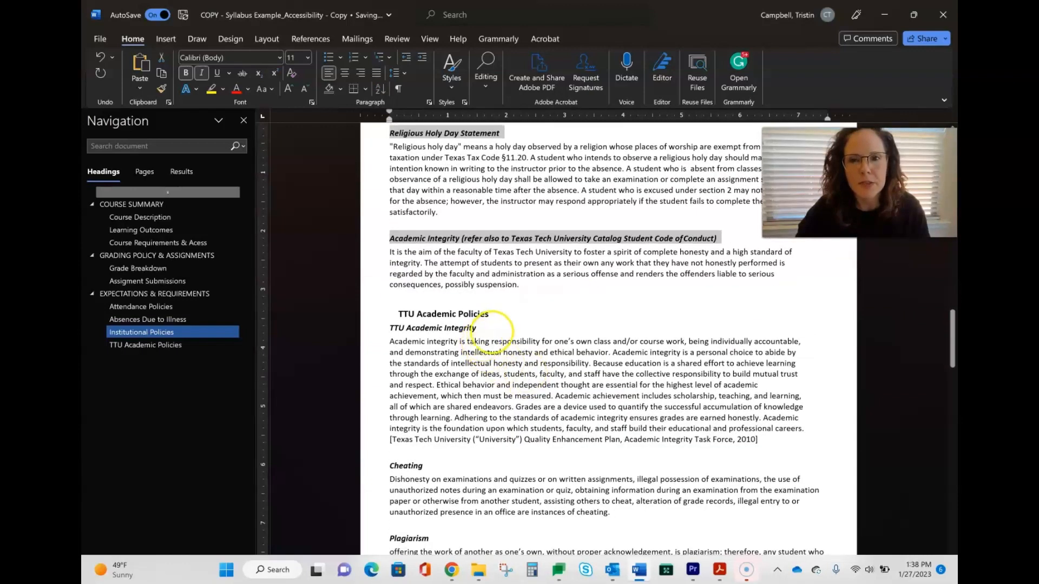
{"action": "left_click_drag", "start_coordinate": [490, 329], "coordinate": [389, 330]}
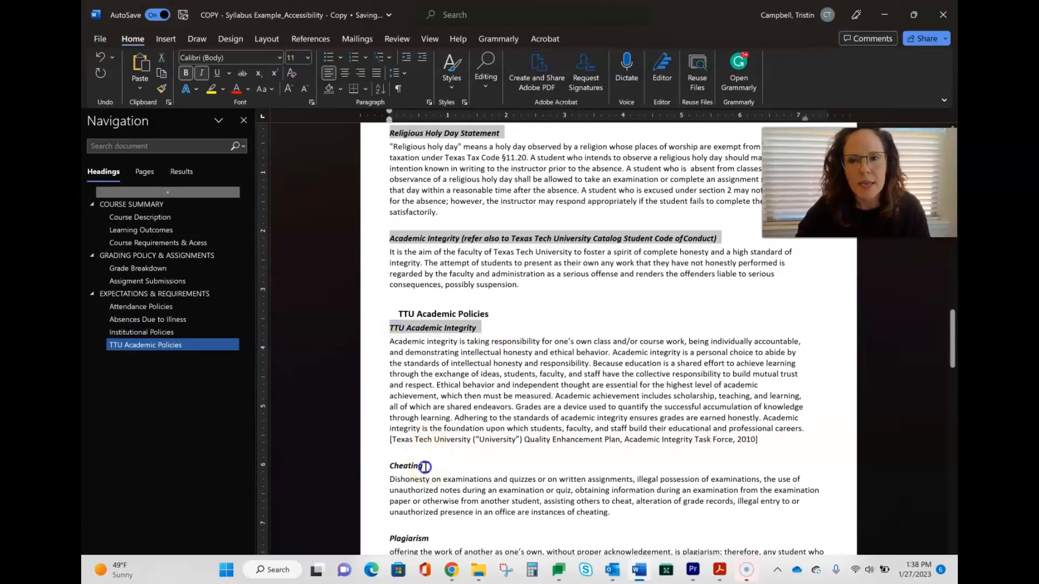
{"action": "scroll", "coordinate": [393, 466], "scroll_direction": "down", "scroll_amount": 5}
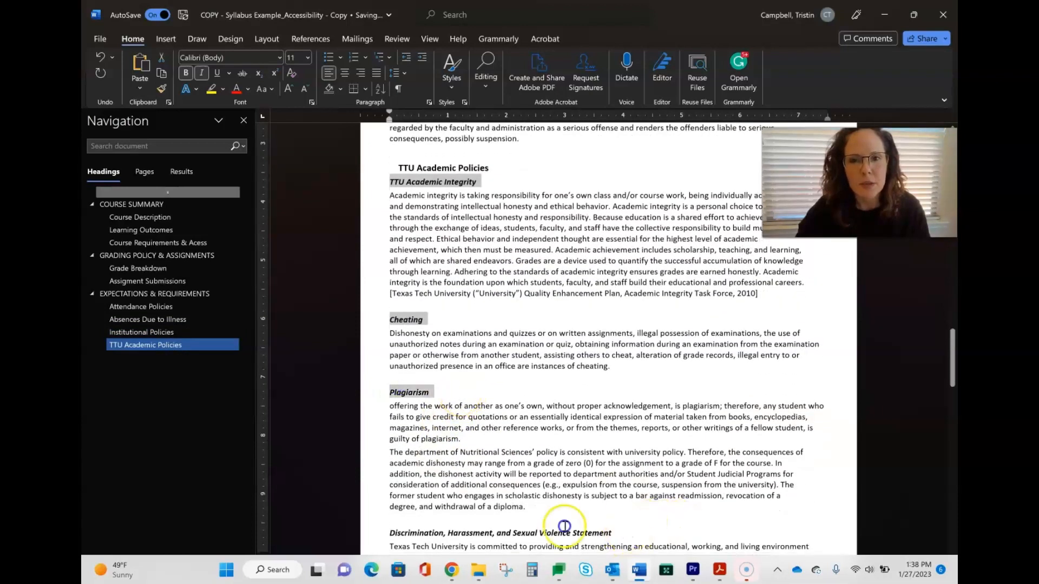
{"action": "left_click", "coordinate": [404, 530], "text": "ctrl"}
{"action": "scroll", "coordinate": [556, 359], "scroll_direction": "down", "scroll_amount": 14}
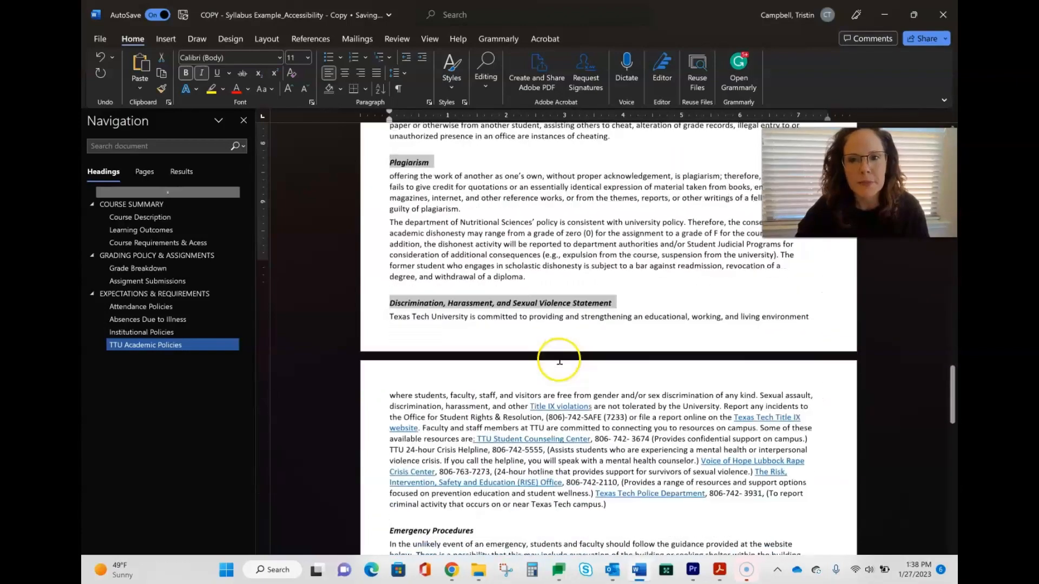
{"action": "left_click", "coordinate": [388, 355], "text": "ctrl"}
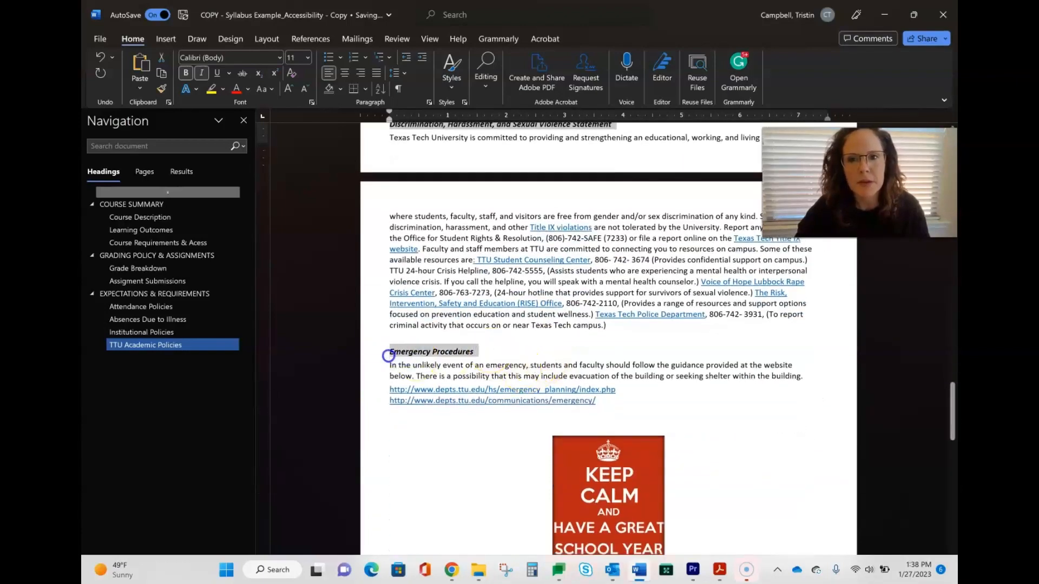
{"action": "left_click", "coordinate": [449, 83]}
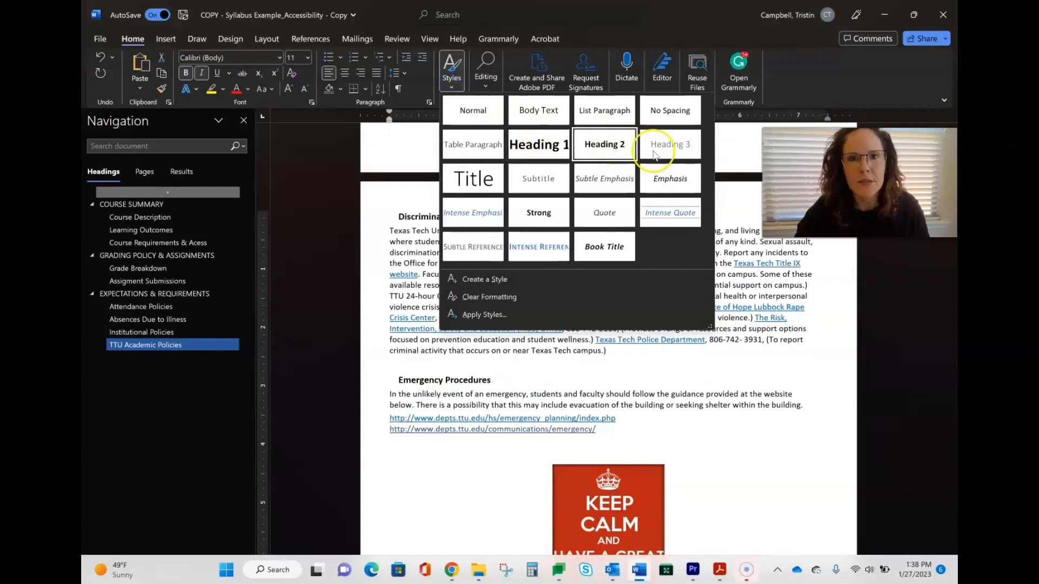
{"action": "left_click", "coordinate": [670, 153]}
Step: Modify the Title style to 20 pt, bold and centered, with 1.5 line spacing
{"action": "scroll", "coordinate": [545, 429], "scroll_direction": "up", "scroll_amount": 20}
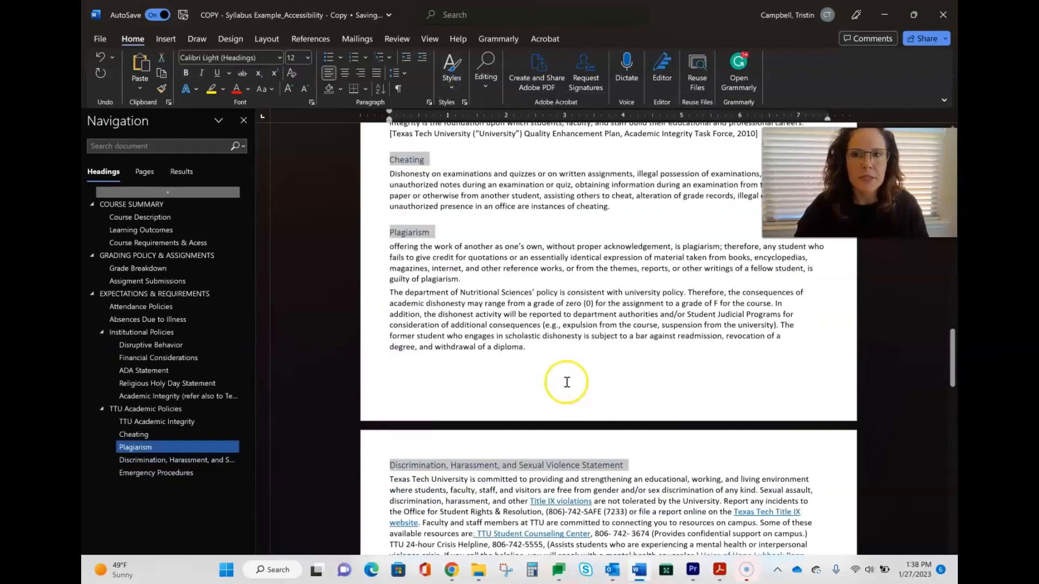
{"action": "scroll", "coordinate": [531, 362], "scroll_direction": "up", "scroll_amount": 20}
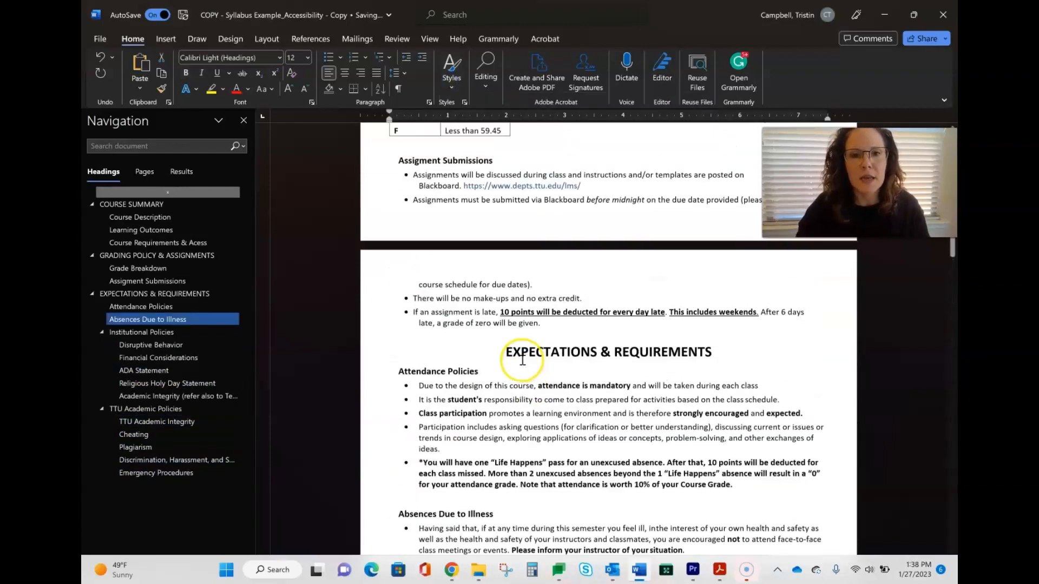
{"action": "scroll", "coordinate": [513, 361], "scroll_direction": "up", "scroll_amount": 2}
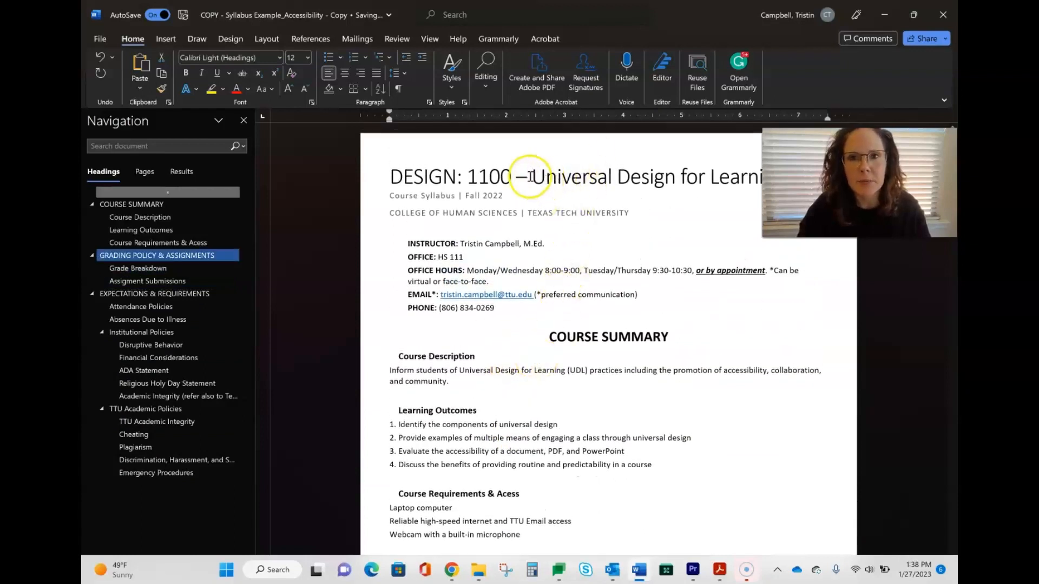
{"action": "left_click", "coordinate": [452, 87]}
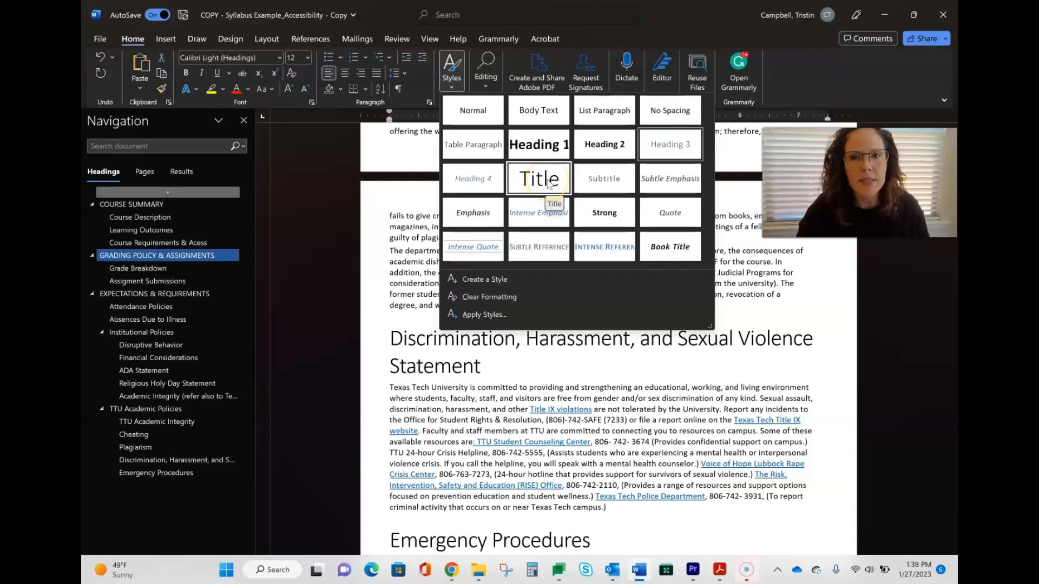
{"action": "right_click", "coordinate": [548, 183]}
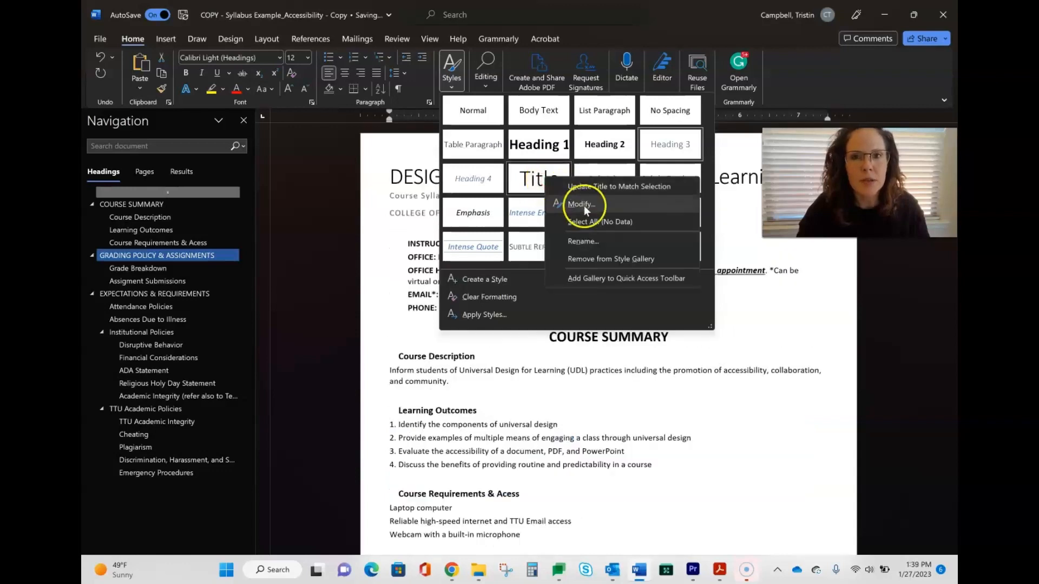
{"action": "left_click", "coordinate": [599, 203]}
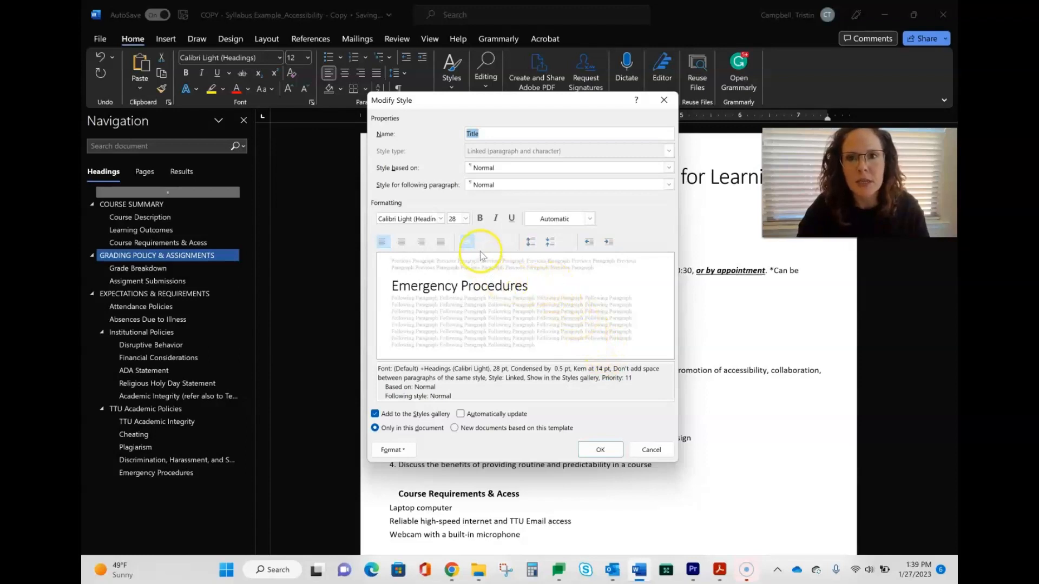
{"action": "left_click", "coordinate": [467, 219]}
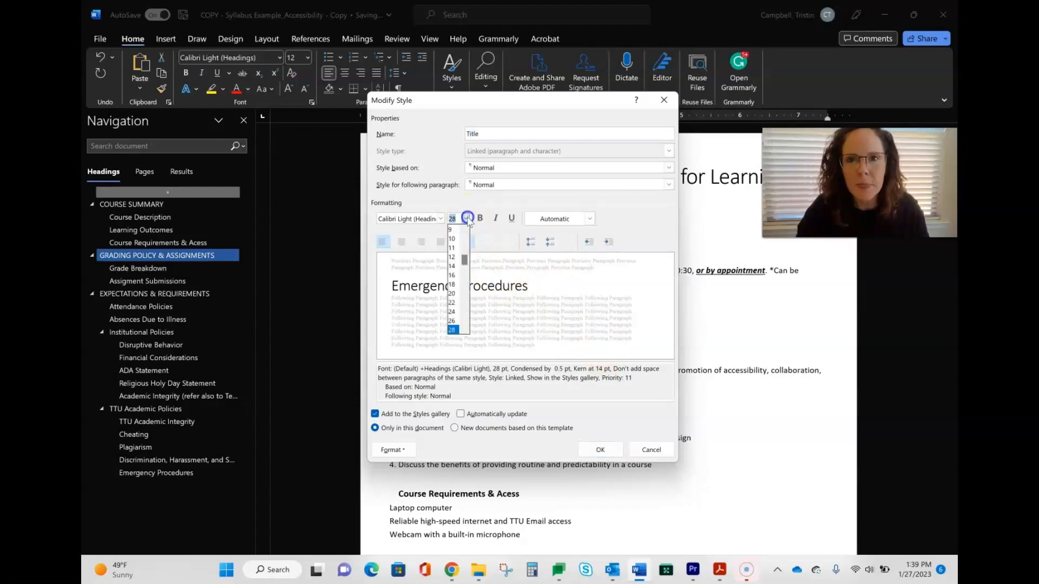
{"action": "left_click", "coordinate": [452, 294]}
{"action": "left_click", "coordinate": [480, 219]}
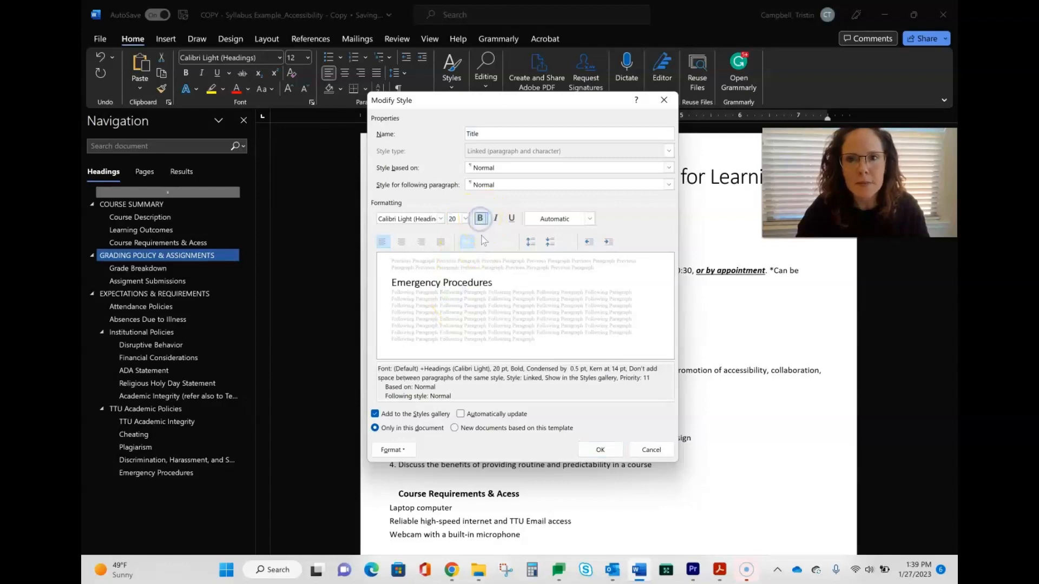
{"action": "left_click", "coordinate": [401, 243]}
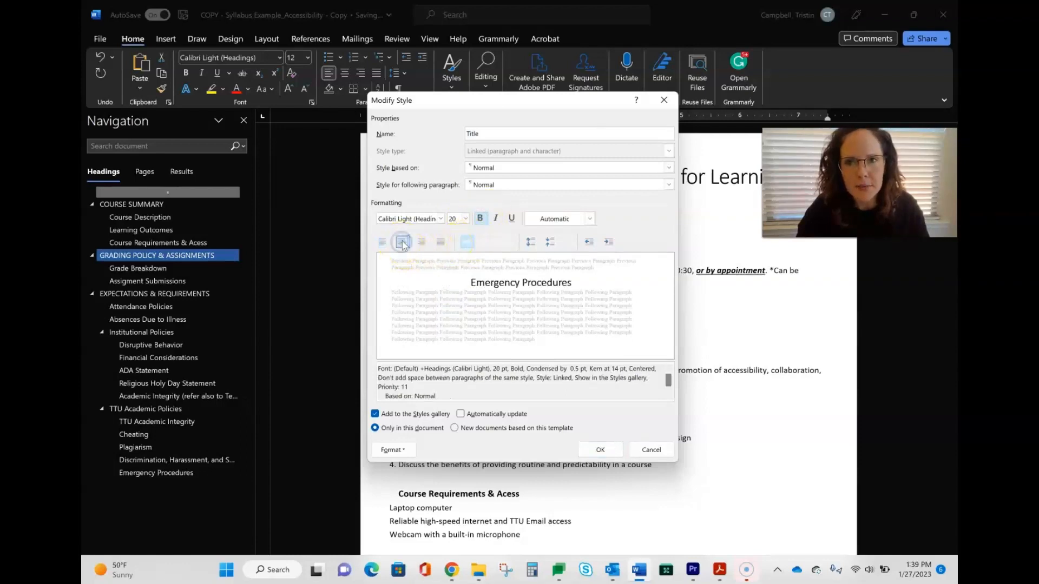
{"action": "left_click", "coordinate": [485, 245]}
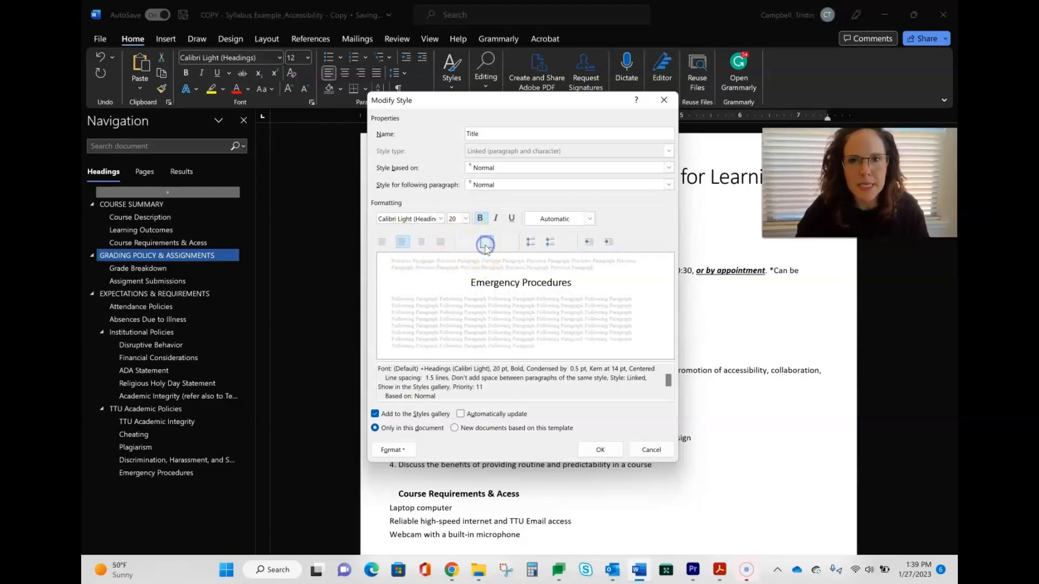
{"action": "left_click", "coordinate": [600, 450]}
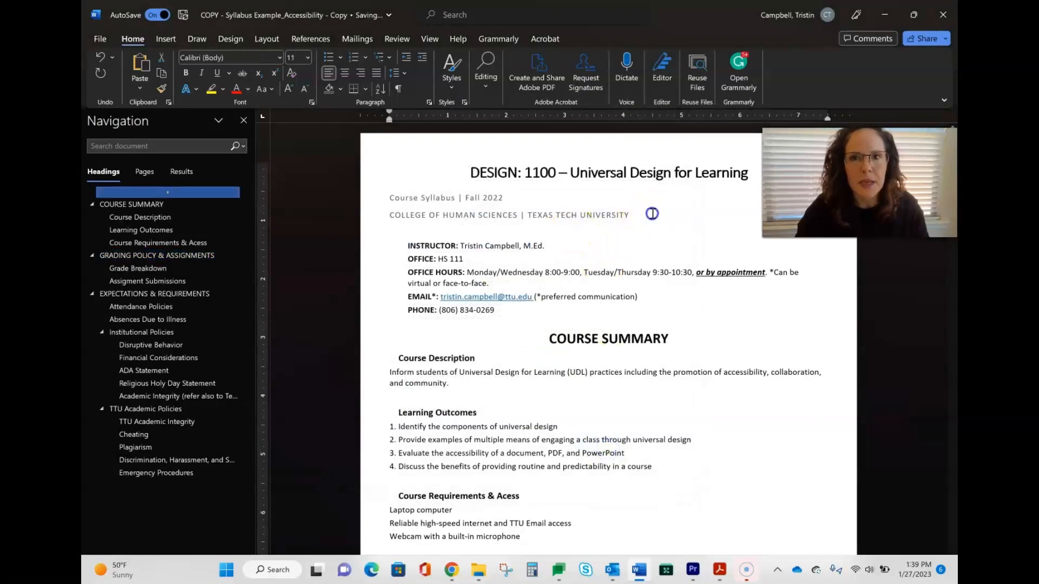
Step: Modify the Subtitle style of the two lines under the title to Automatic font color, bold and centered, then clear the selection
{"action": "left_click_drag", "start_coordinate": [638, 221], "coordinate": [394, 199]}
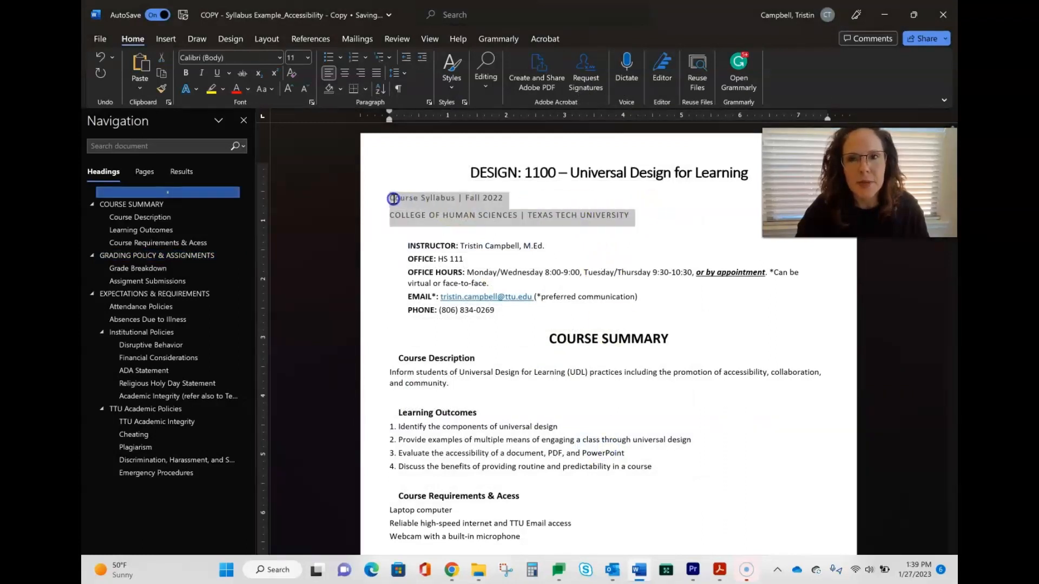
{"action": "left_click", "coordinate": [452, 81]}
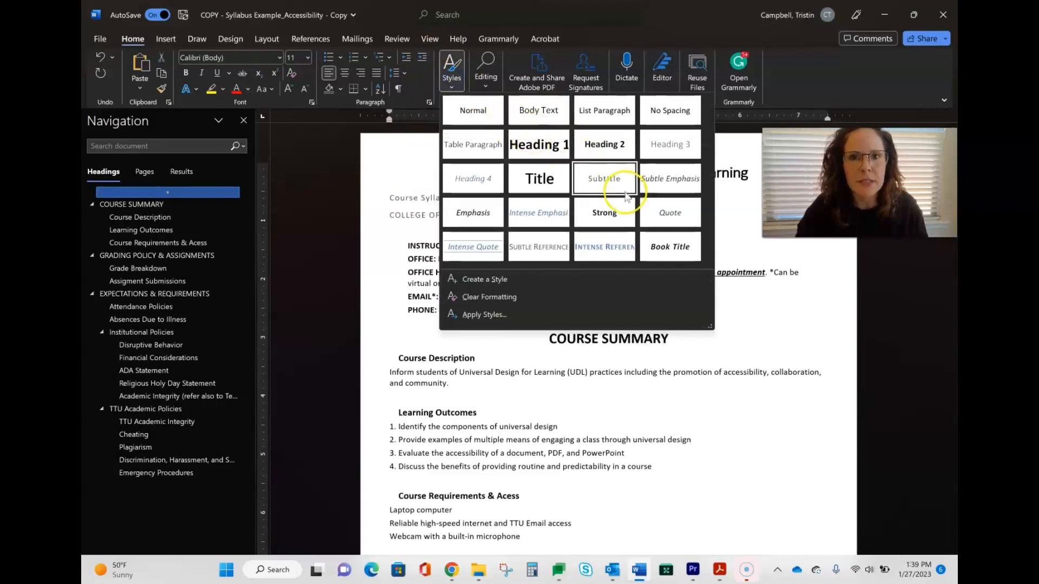
{"action": "right_click", "coordinate": [615, 184]}
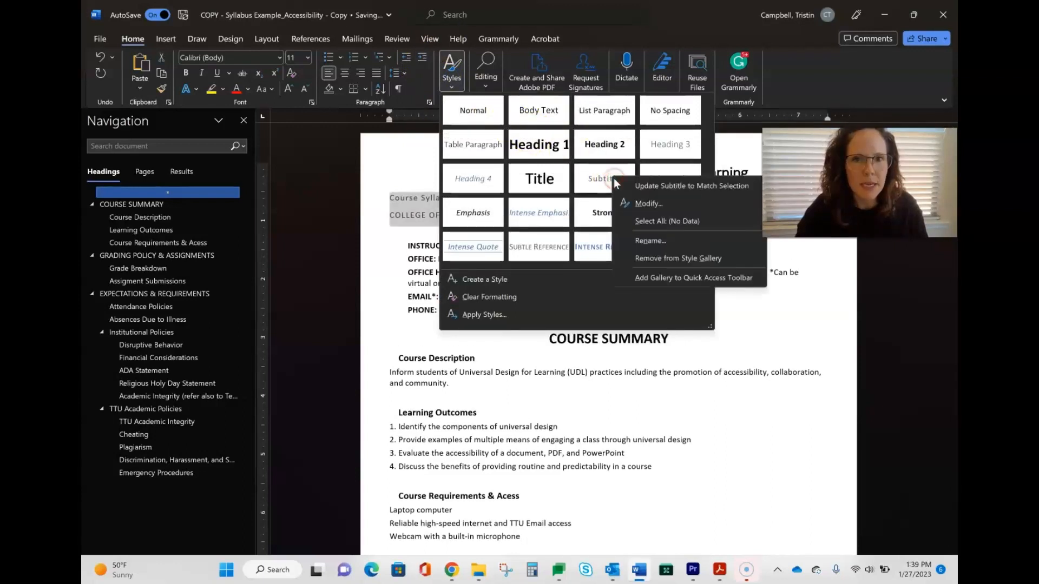
{"action": "left_click", "coordinate": [644, 205]}
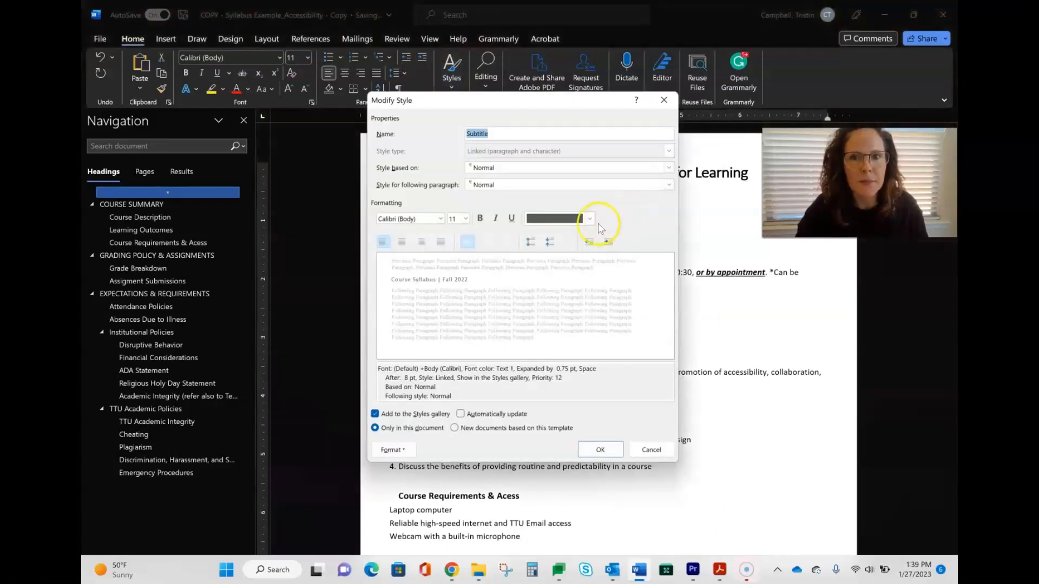
{"action": "left_click", "coordinate": [590, 223]}
{"action": "left_click", "coordinate": [571, 236]}
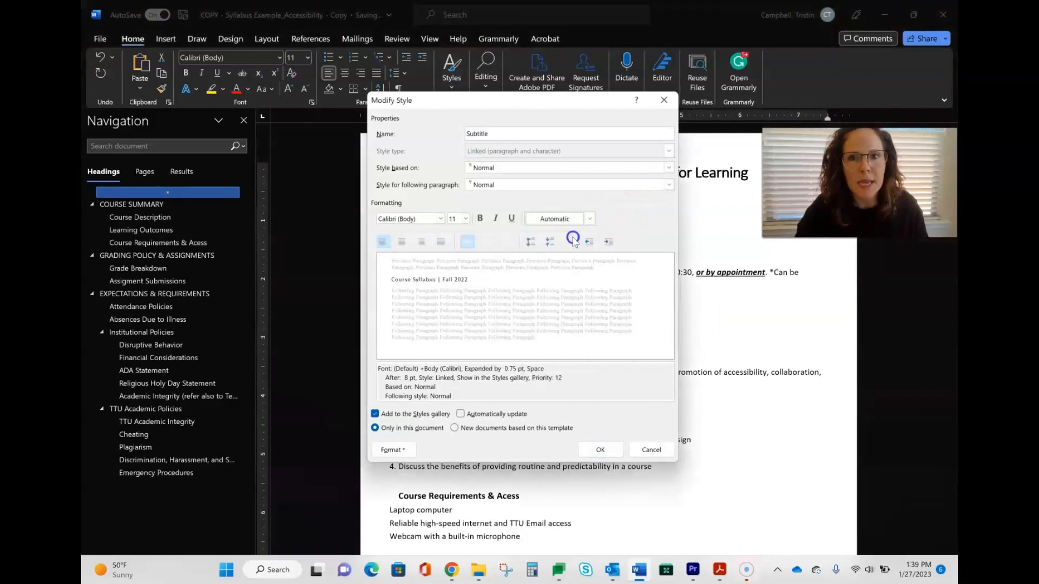
{"action": "left_click", "coordinate": [480, 219]}
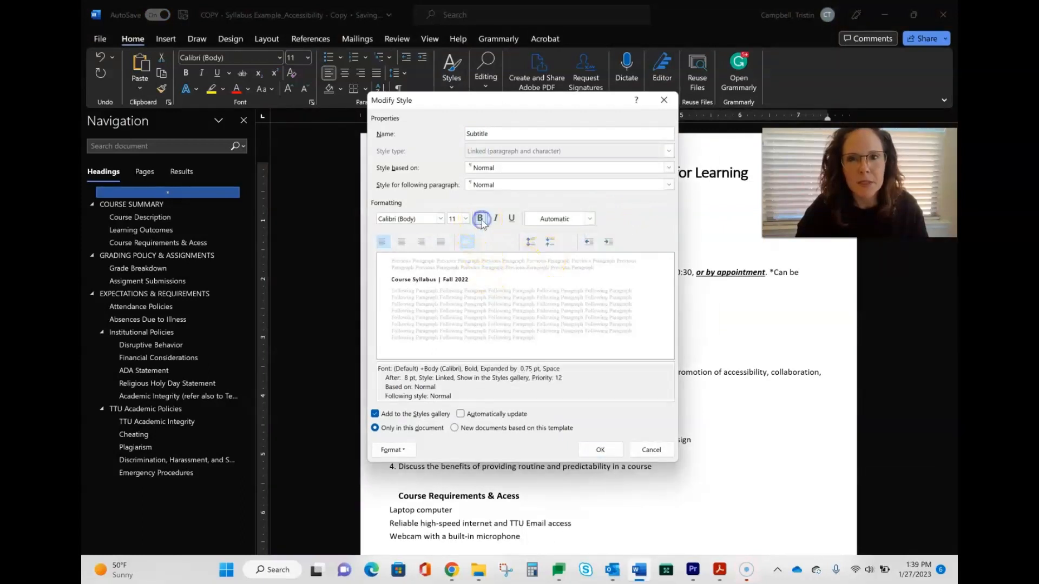
{"action": "left_click", "coordinate": [403, 242]}
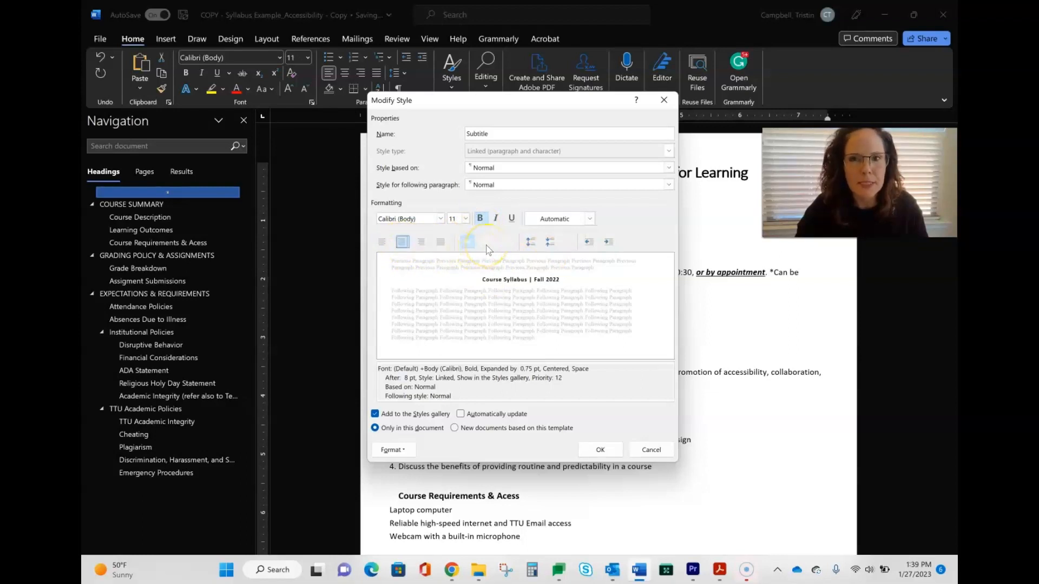
{"action": "left_click", "coordinate": [599, 449]}
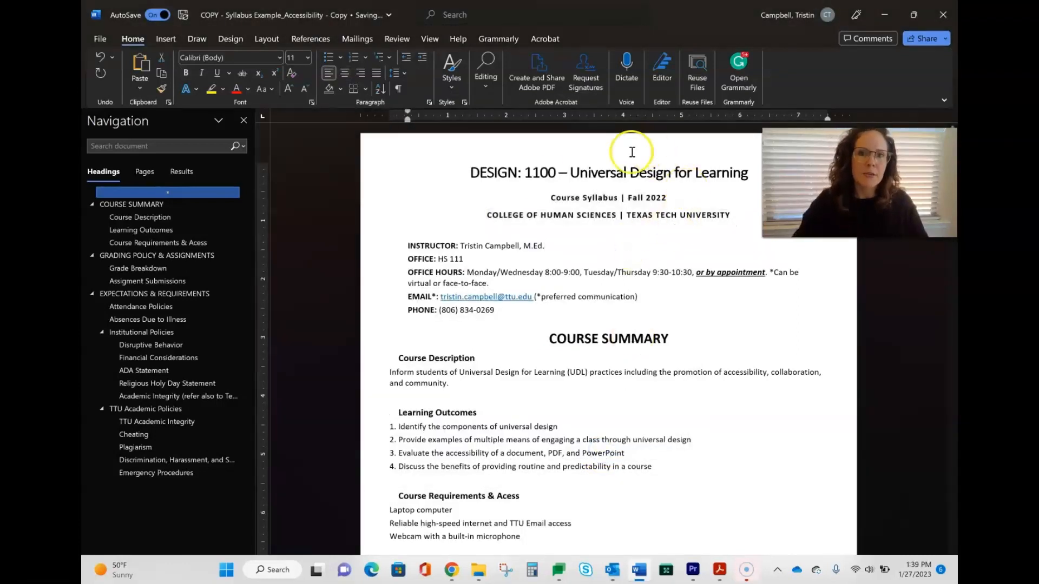
{"action": "left_click_drag", "start_coordinate": [739, 216], "coordinate": [627, 216]}
{"action": "left_click", "coordinate": [580, 235]}
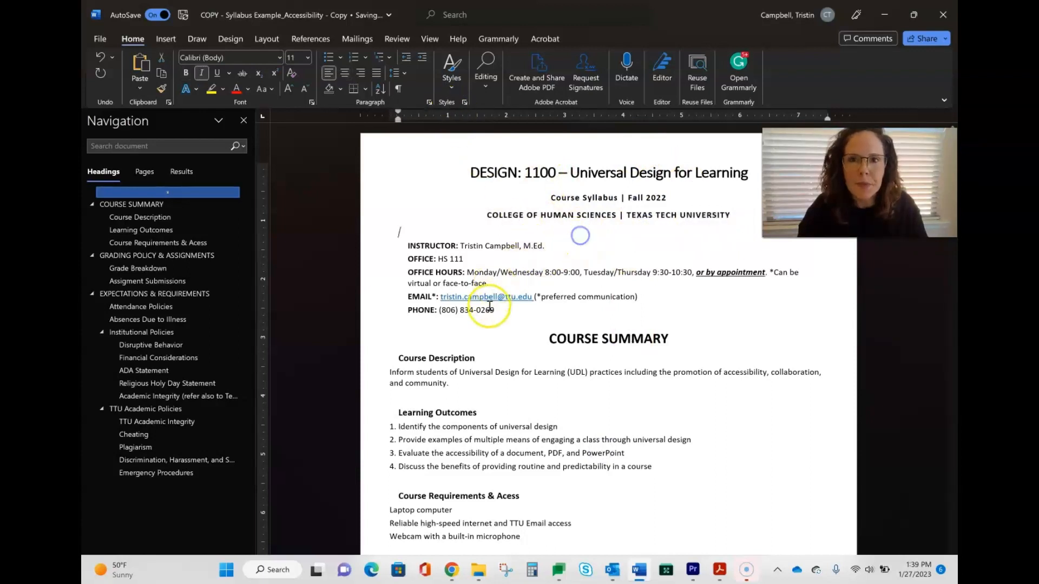
Step: Modify the Heading 1 style to 14 pt, left-aligned without a left indent, in Dark Blue font color
{"action": "scroll", "coordinate": [541, 281], "scroll_direction": "down", "scroll_amount": 2}
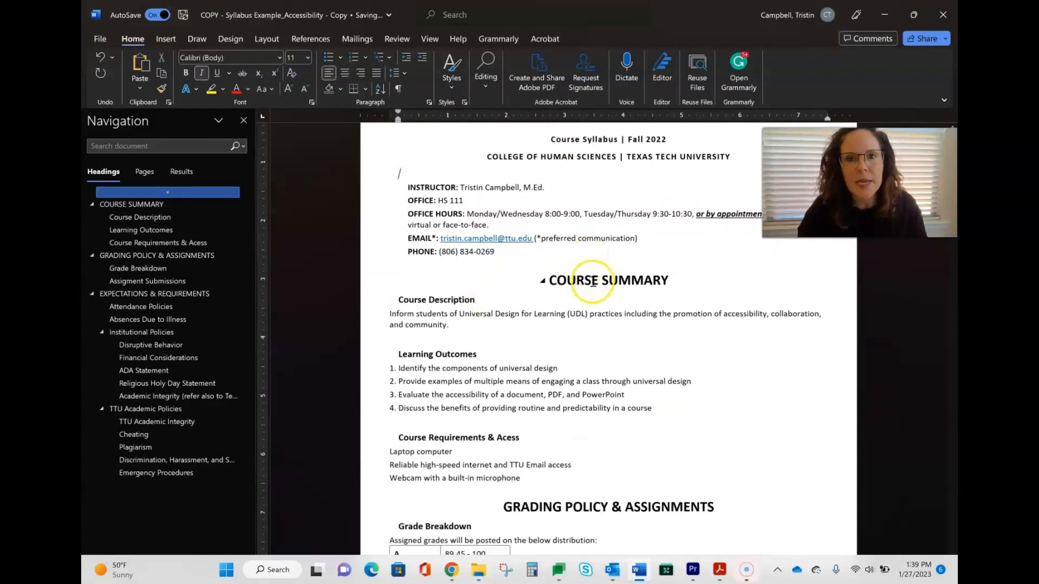
{"action": "left_click", "coordinate": [453, 77]}
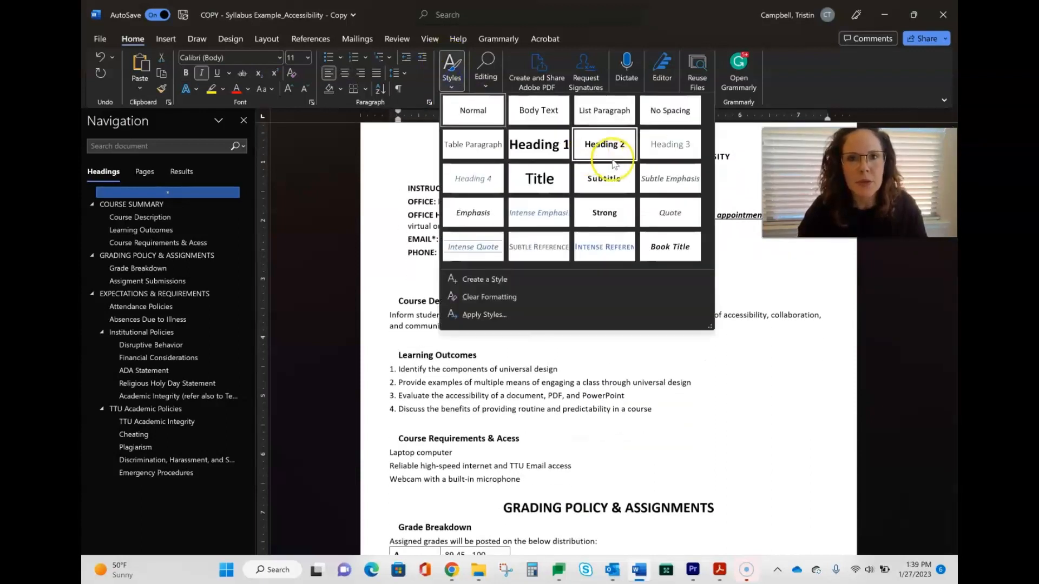
{"action": "right_click", "coordinate": [554, 150]}
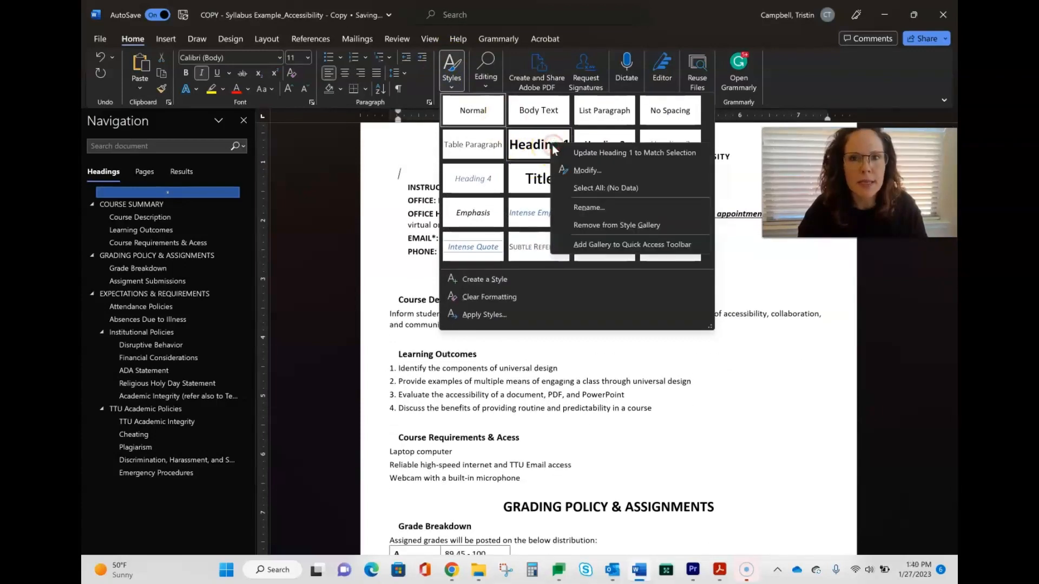
{"action": "left_click", "coordinate": [582, 167]}
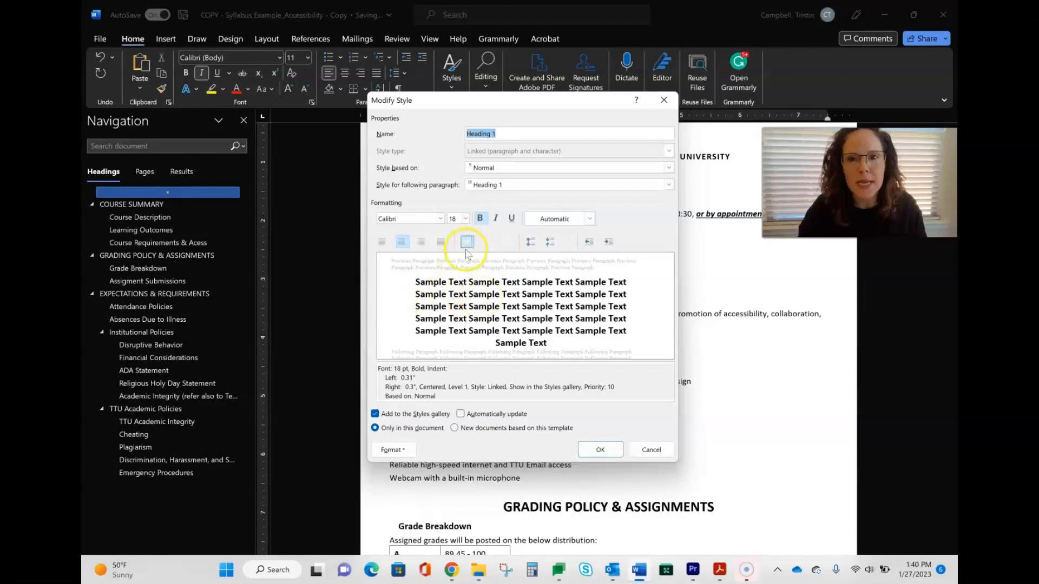
{"action": "left_click", "coordinate": [466, 221]}
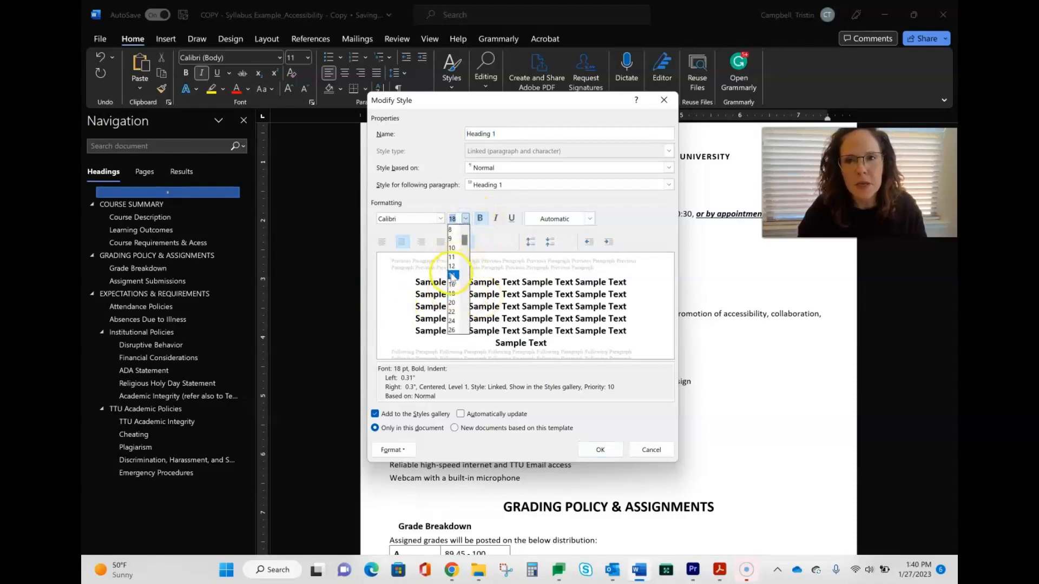
{"action": "left_click", "coordinate": [452, 275]}
{"action": "left_click", "coordinate": [382, 242]}
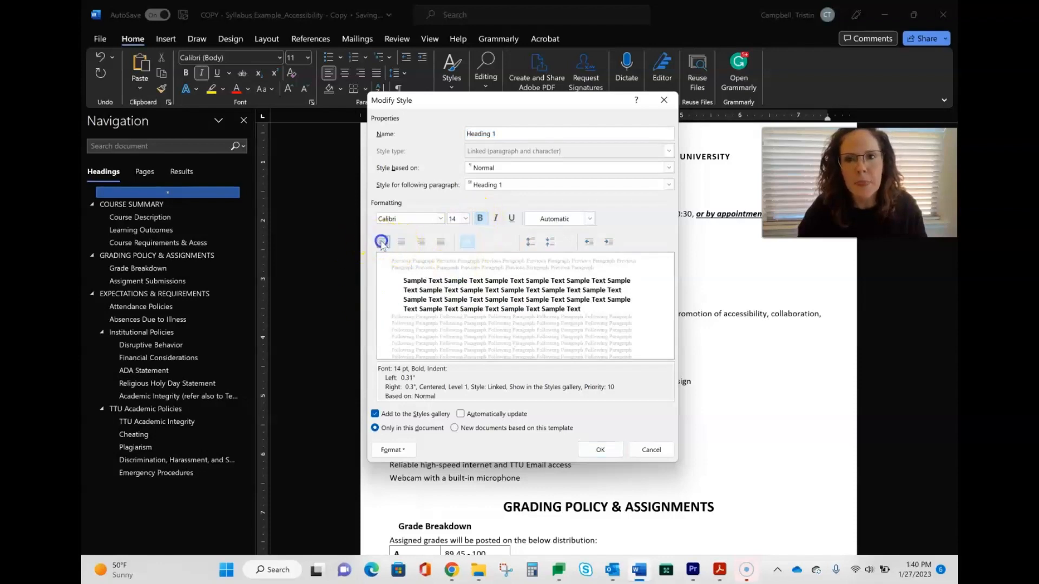
{"action": "left_click", "coordinate": [589, 242]}
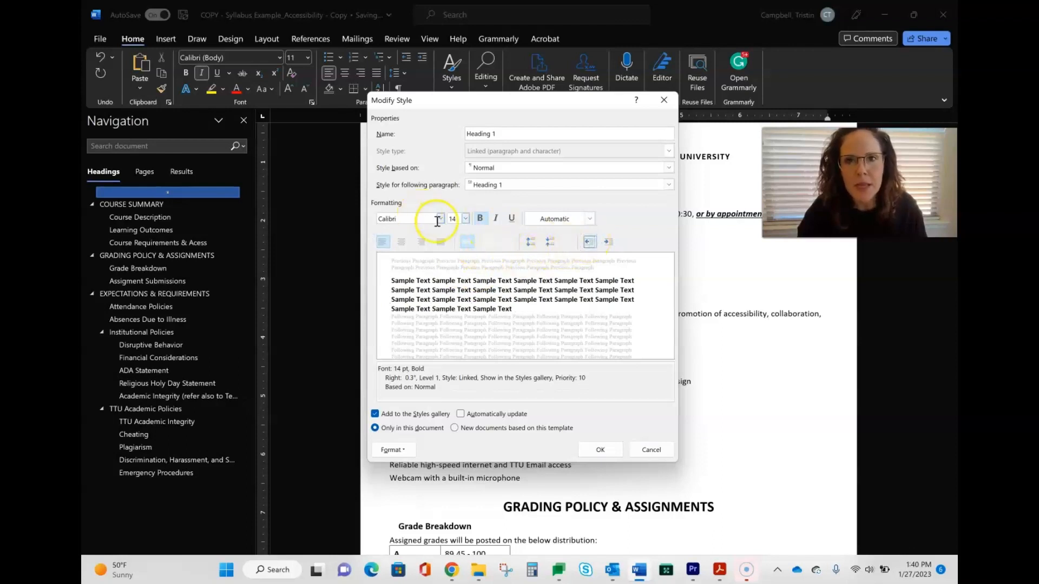
{"action": "left_click", "coordinate": [590, 219]}
{"action": "left_click", "coordinate": [613, 353]}
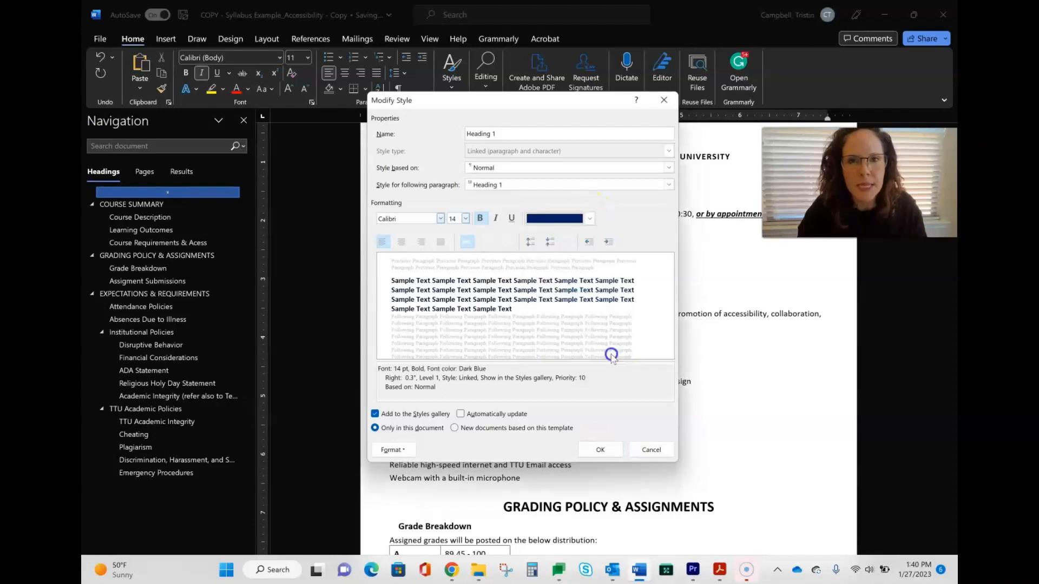
{"action": "left_click", "coordinate": [597, 450]}
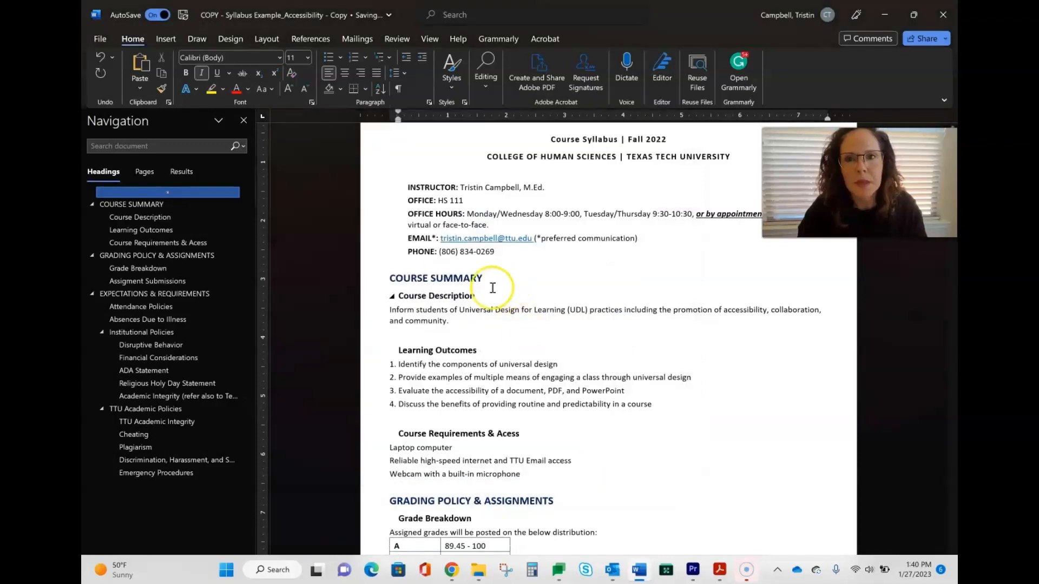
Step: Modify the Heading 2 style to remove its left indent so the subheadings align with the main headings
{"action": "left_click", "coordinate": [407, 407]}
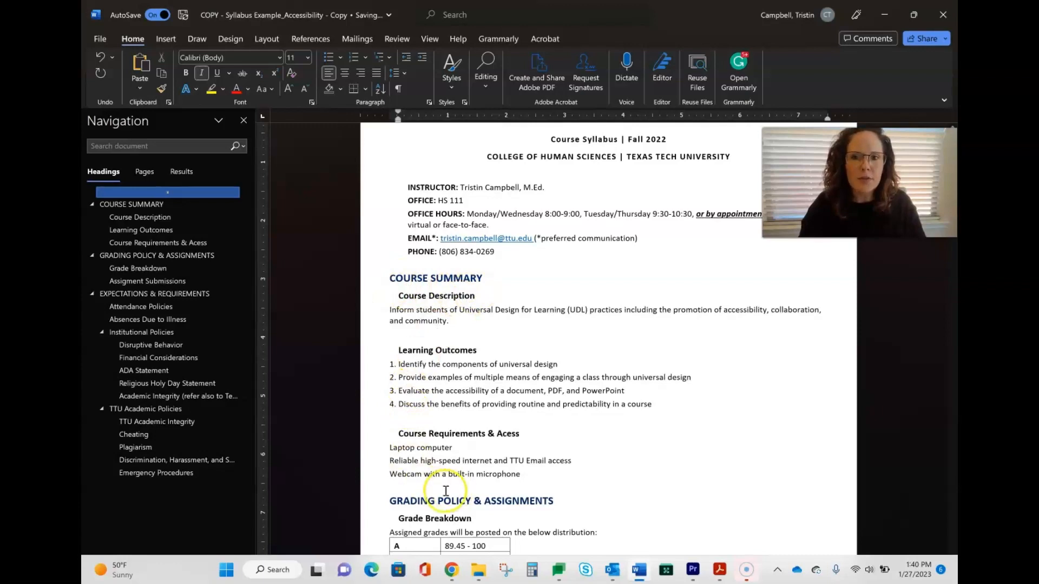
{"action": "scroll", "coordinate": [449, 489], "scroll_direction": "down", "scroll_amount": 3}
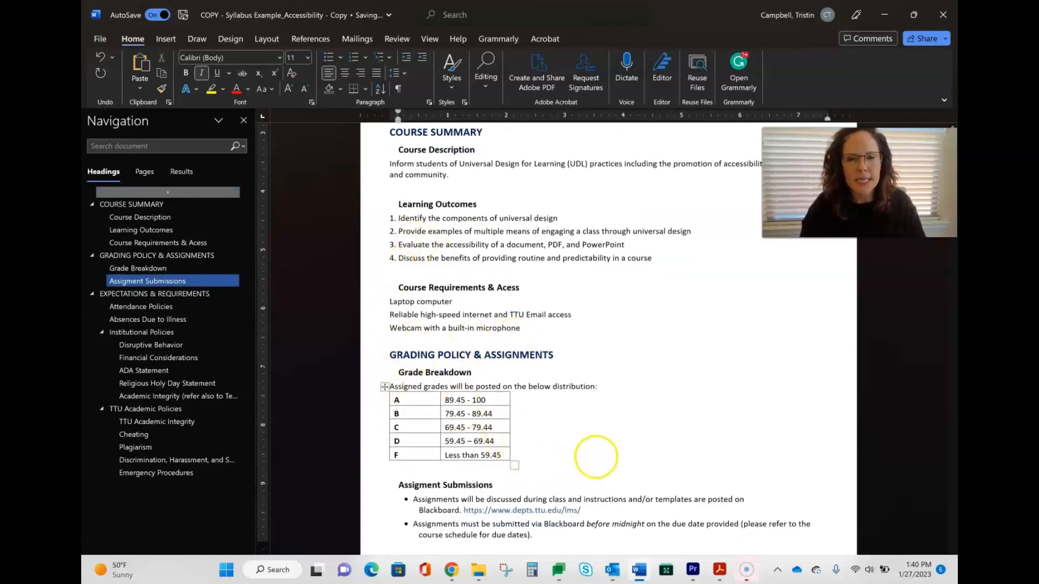
{"action": "scroll", "coordinate": [595, 457], "scroll_direction": "up", "scroll_amount": 3}
{"action": "left_click", "coordinate": [452, 85]}
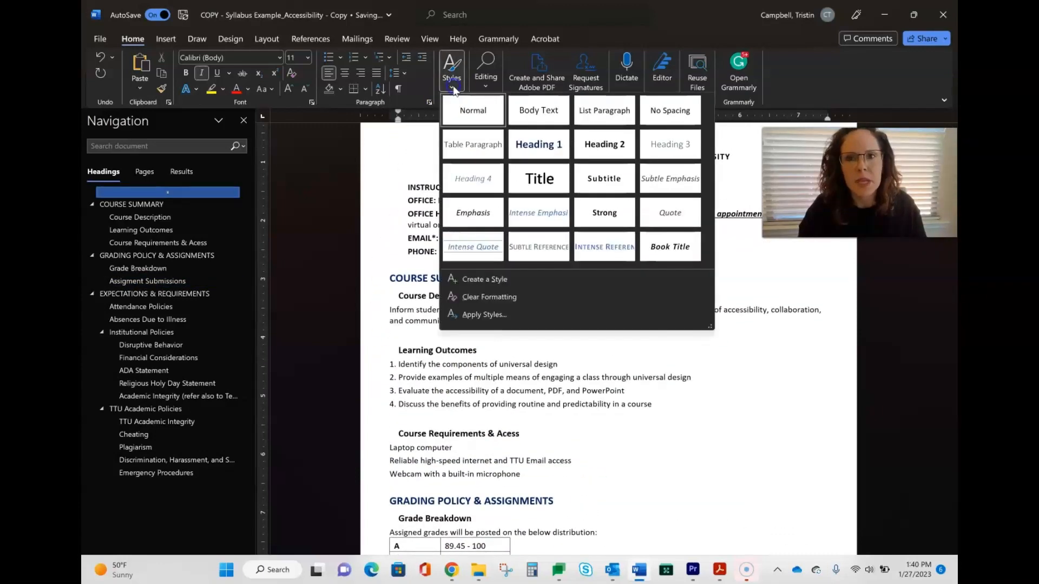
{"action": "right_click", "coordinate": [605, 147]}
{"action": "left_click", "coordinate": [637, 176]}
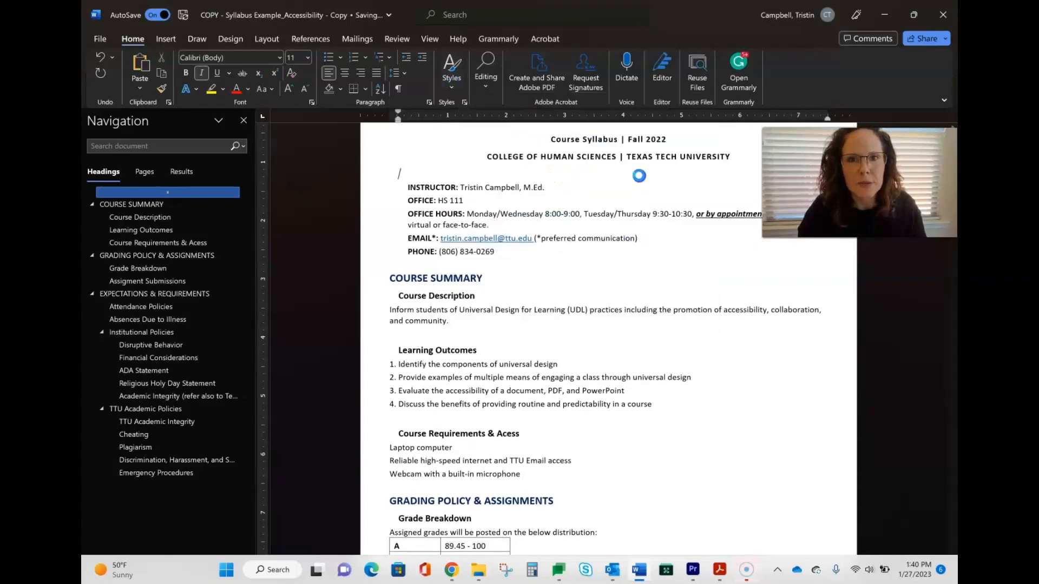
{"action": "left_click", "coordinate": [590, 242]}
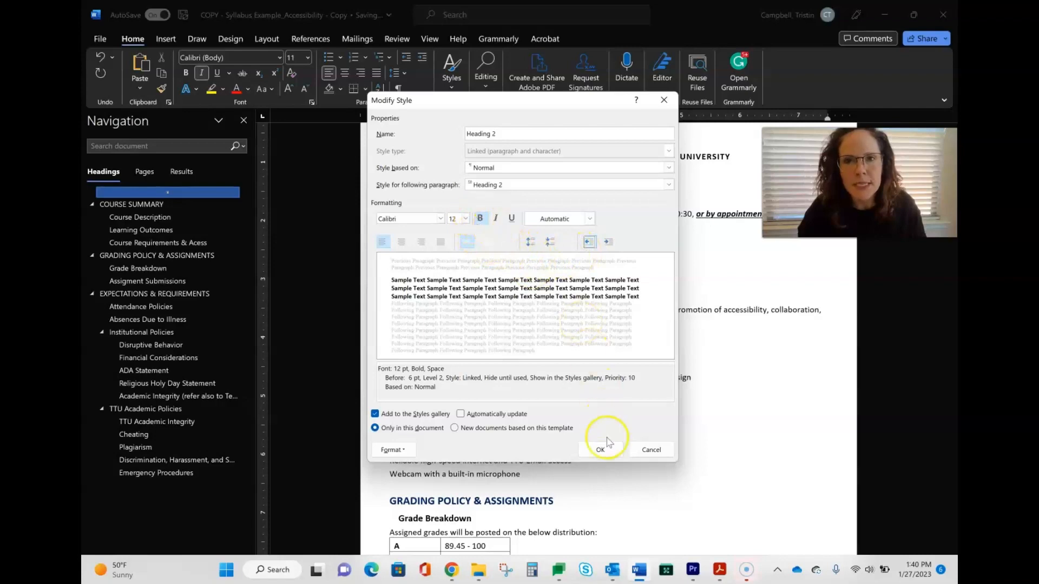
{"action": "left_click", "coordinate": [601, 450]}
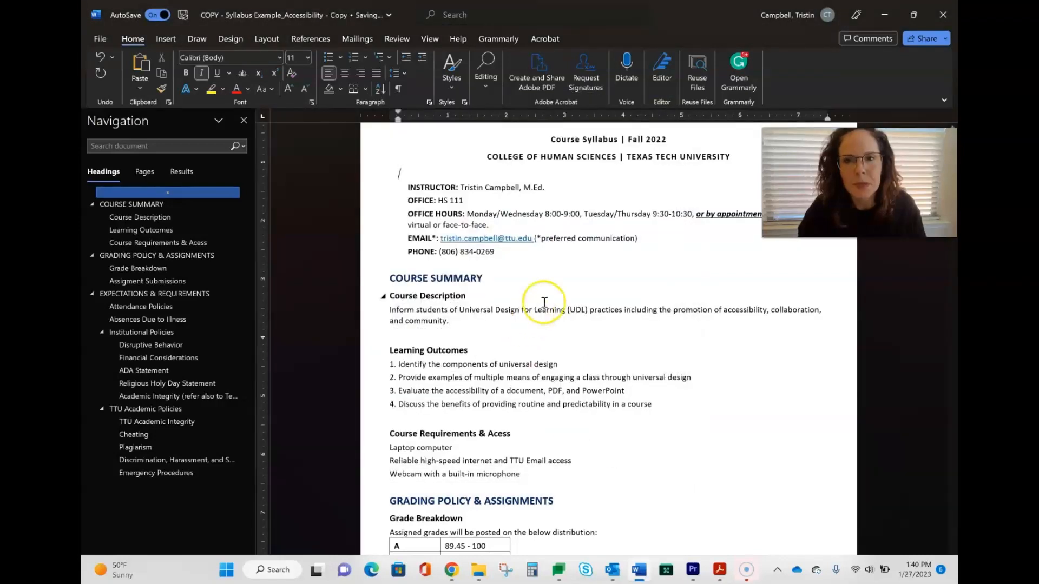
Step: Modify the Heading 3 style to bold and italic with Automatic font color
{"action": "left_click", "coordinate": [449, 66]}
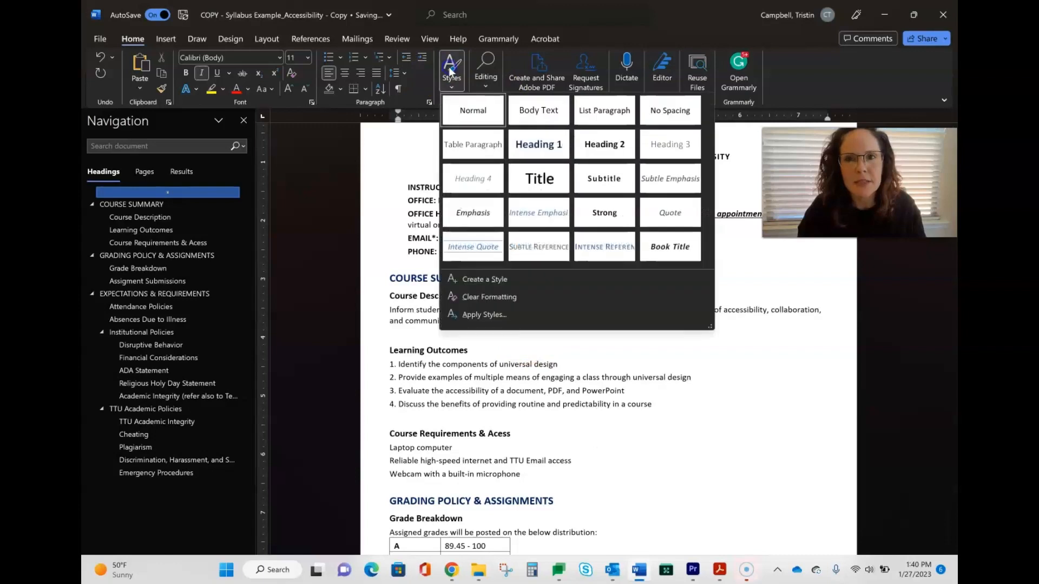
{"action": "right_click", "coordinate": [674, 147]}
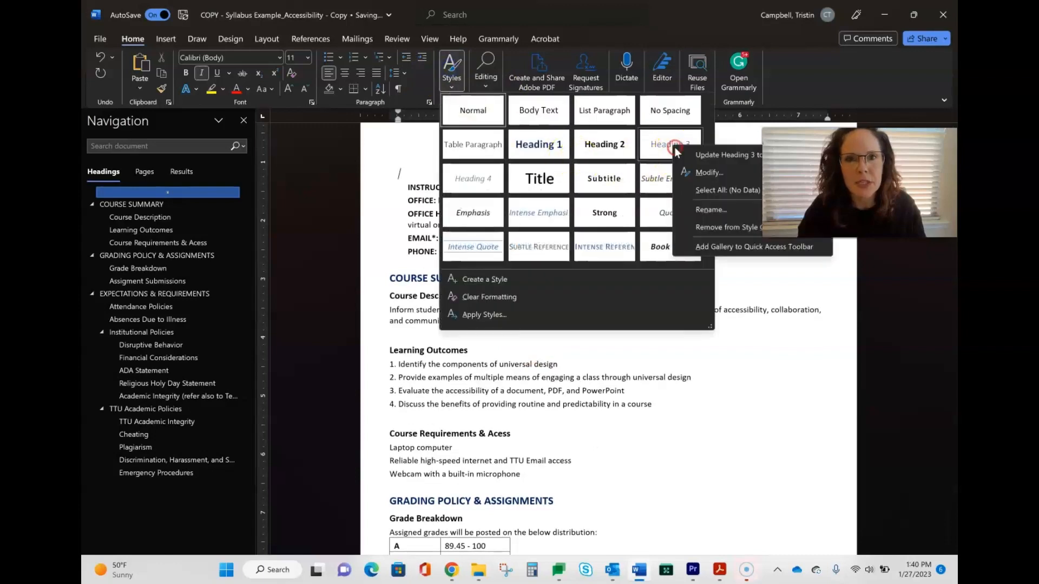
{"action": "left_click", "coordinate": [718, 174]}
{"action": "left_click", "coordinate": [479, 217]}
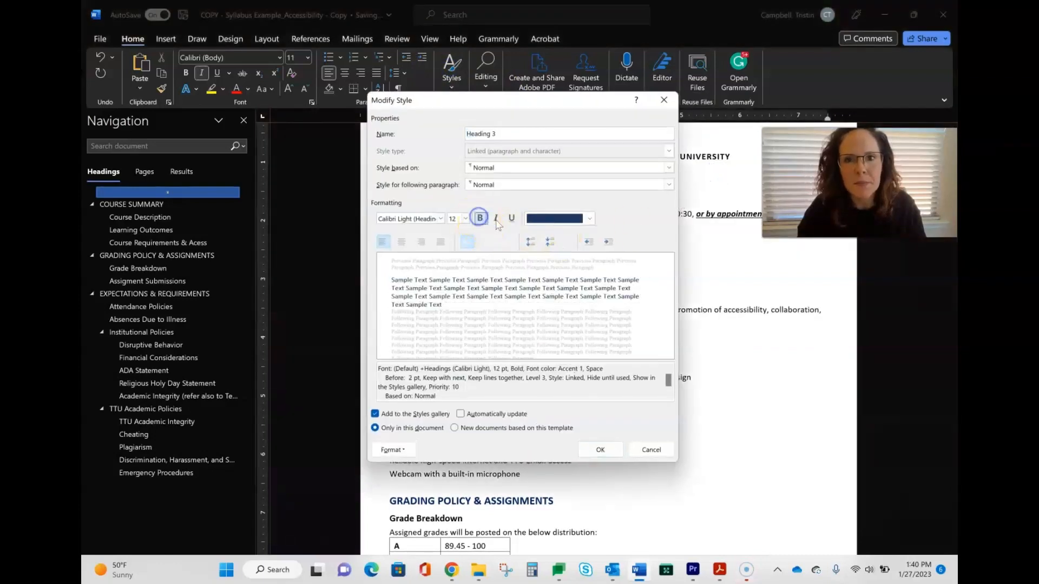
{"action": "left_click", "coordinate": [496, 219]}
{"action": "left_click", "coordinate": [589, 219]}
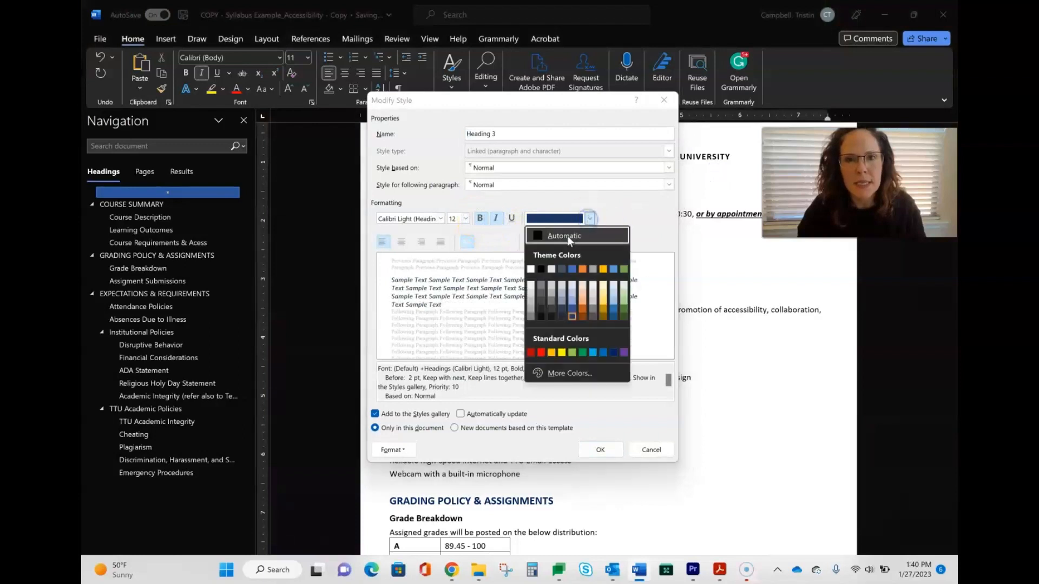
{"action": "left_click", "coordinate": [568, 236]}
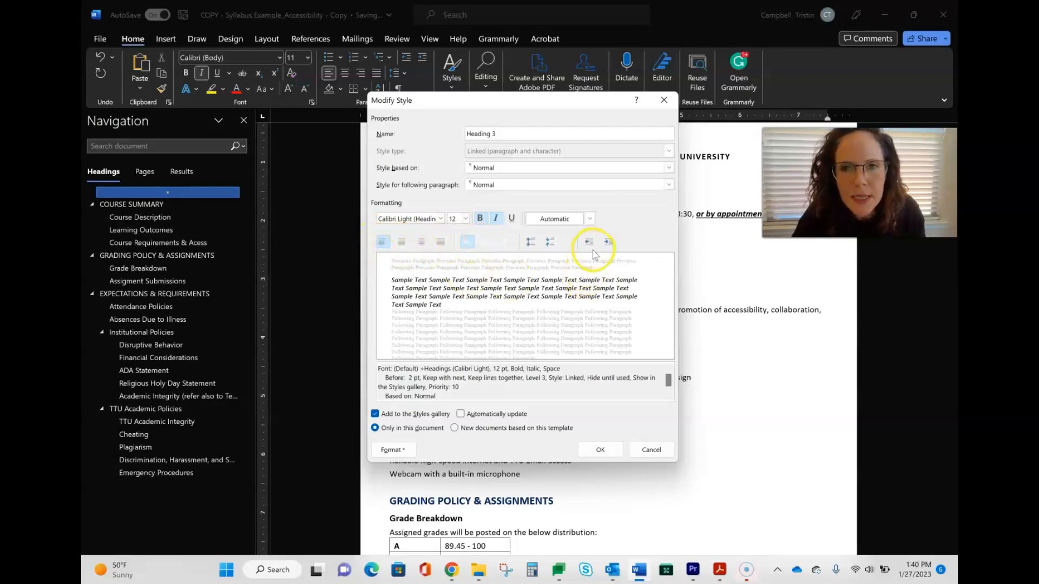
{"action": "left_click", "coordinate": [598, 452]}
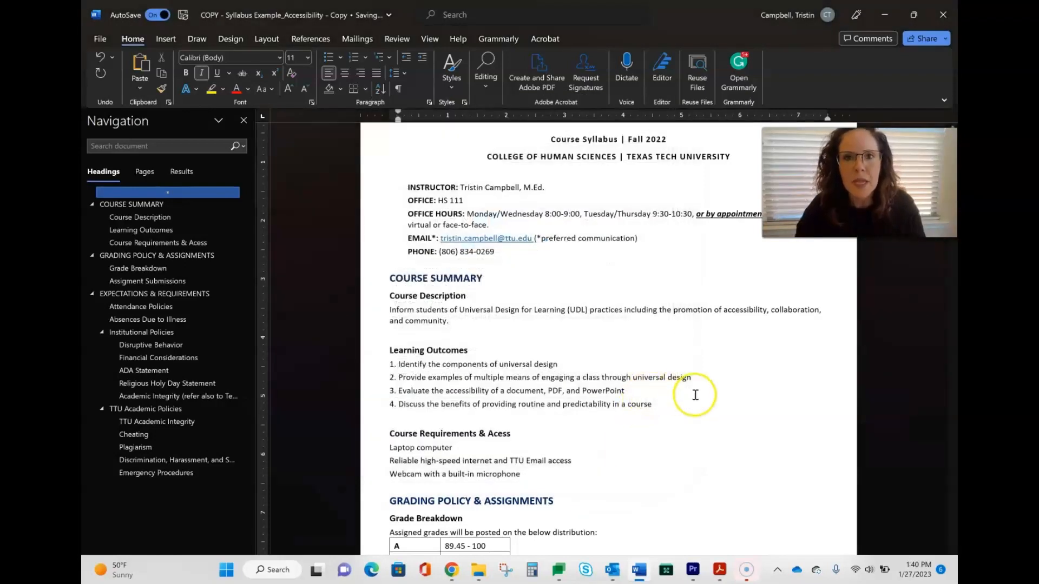
{"action": "left_click", "coordinate": [695, 395]}
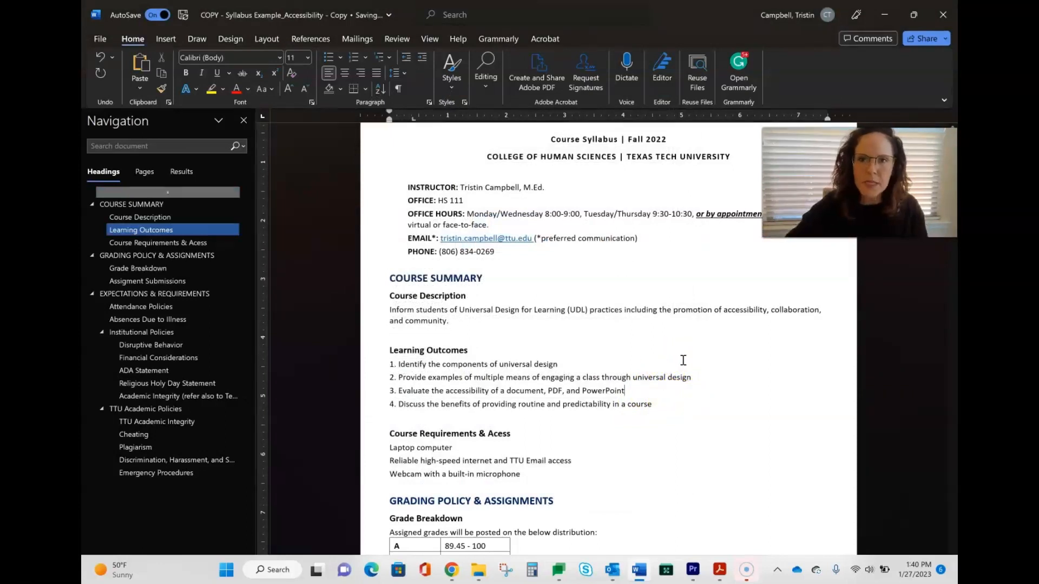
Step: Delete the manually typed numbers in front of the four Learning Outcomes items
{"action": "scroll", "coordinate": [544, 325], "scroll_direction": "up", "scroll_amount": 2}
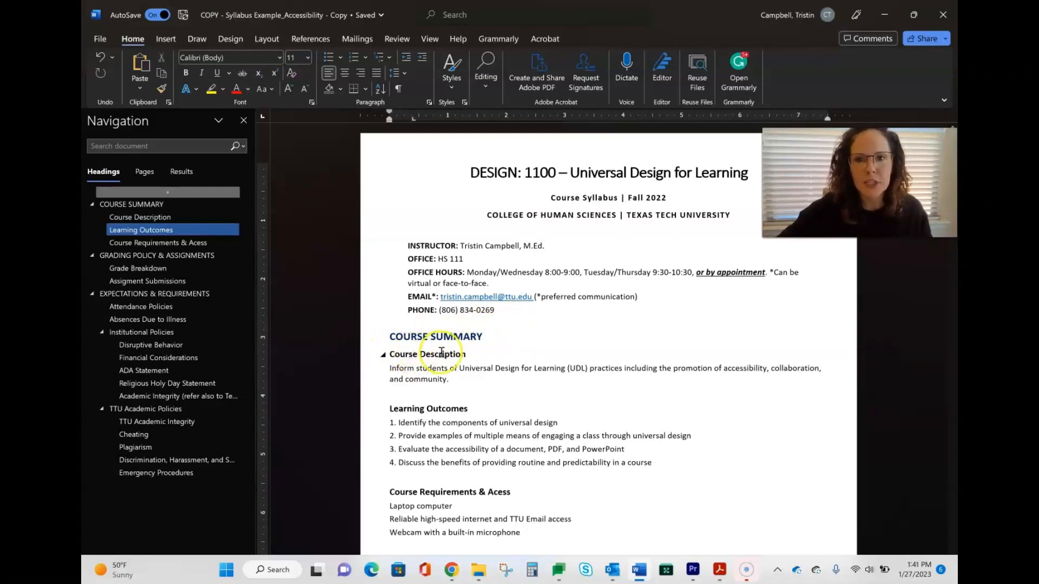
{"action": "left_click", "coordinate": [421, 372]}
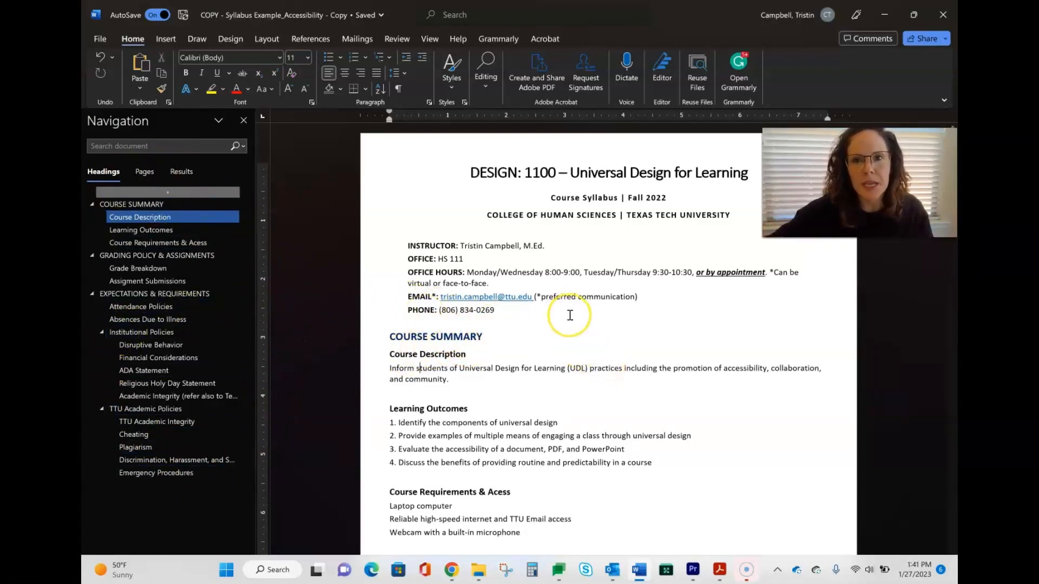
{"action": "scroll", "coordinate": [570, 316], "scroll_direction": "down", "scroll_amount": 5}
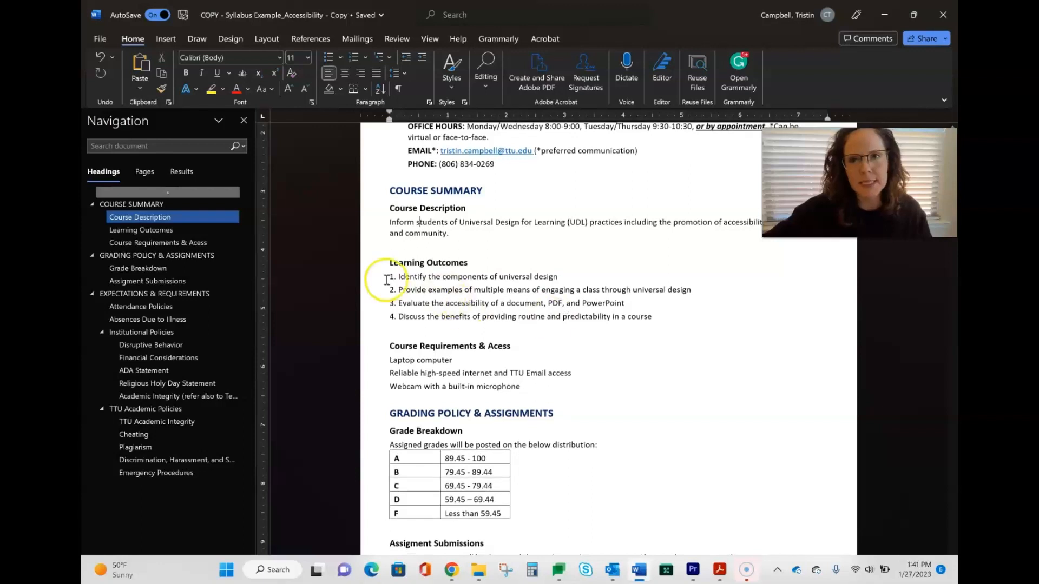
{"action": "left_click", "coordinate": [397, 277]}
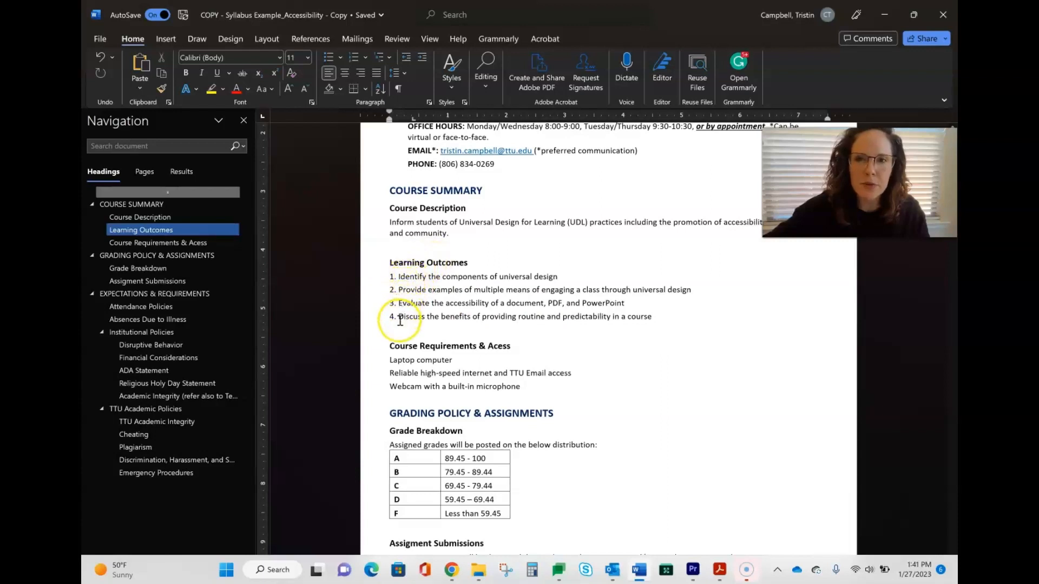
{"action": "left_click", "coordinate": [407, 276]}
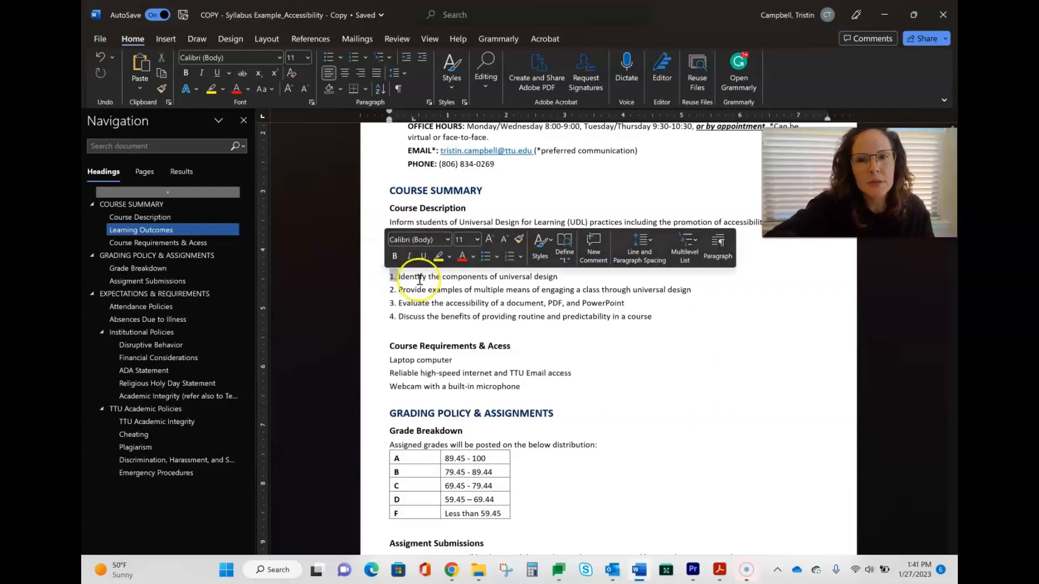
{"action": "key", "text": "BackSpace"}
{"action": "key", "text": "BackSpace"}
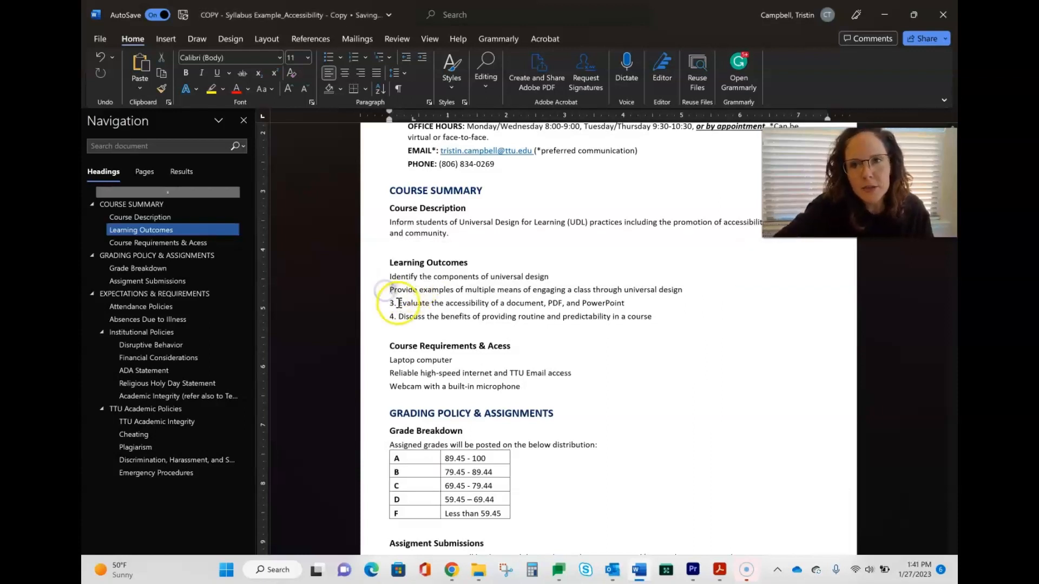
{"action": "left_click", "coordinate": [383, 305]}
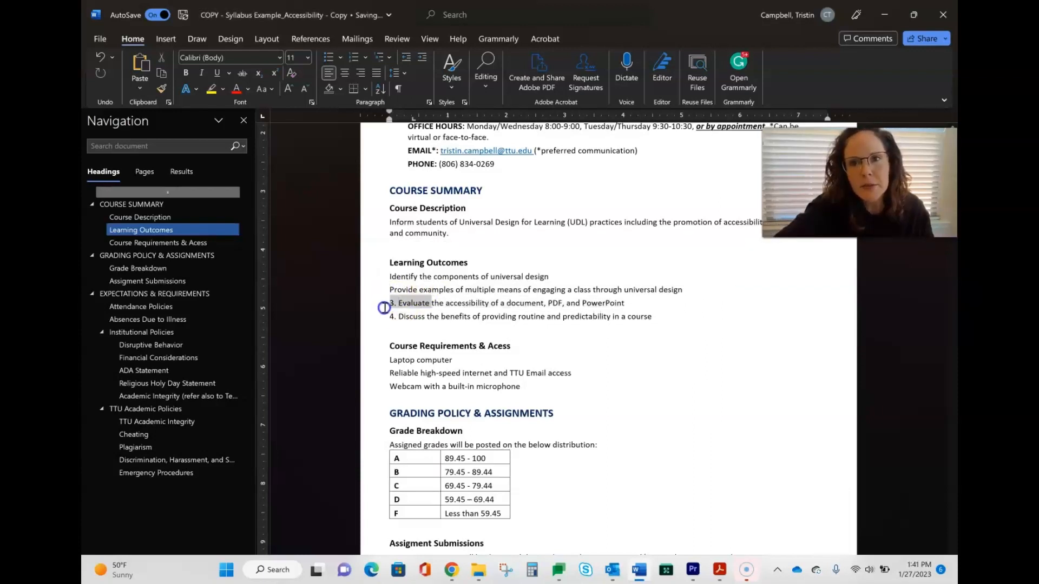
{"action": "left_click", "coordinate": [399, 303]}
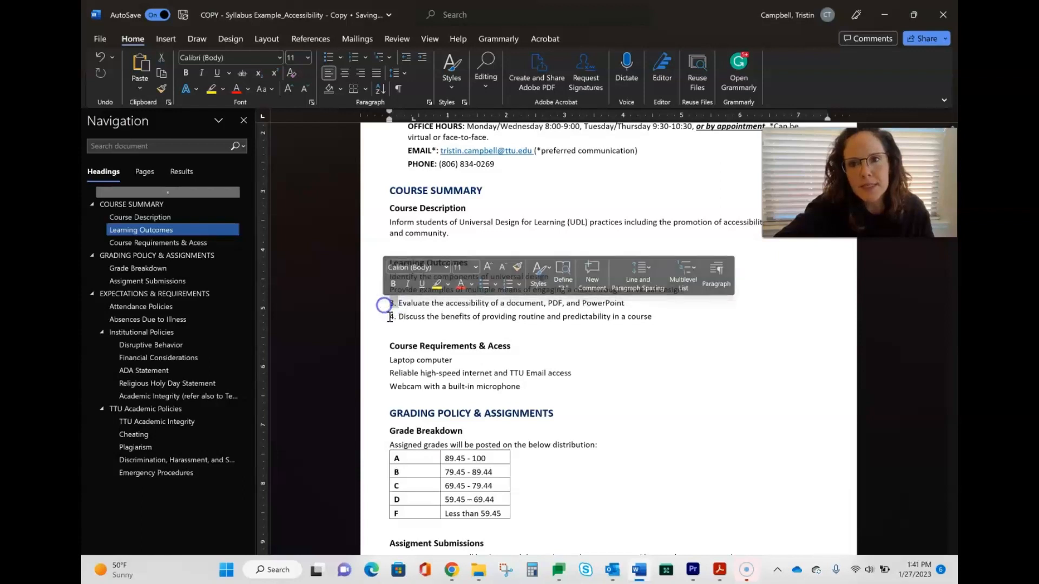
{"action": "key", "text": "BackSpace"}
{"action": "key", "text": "BackSpace"}
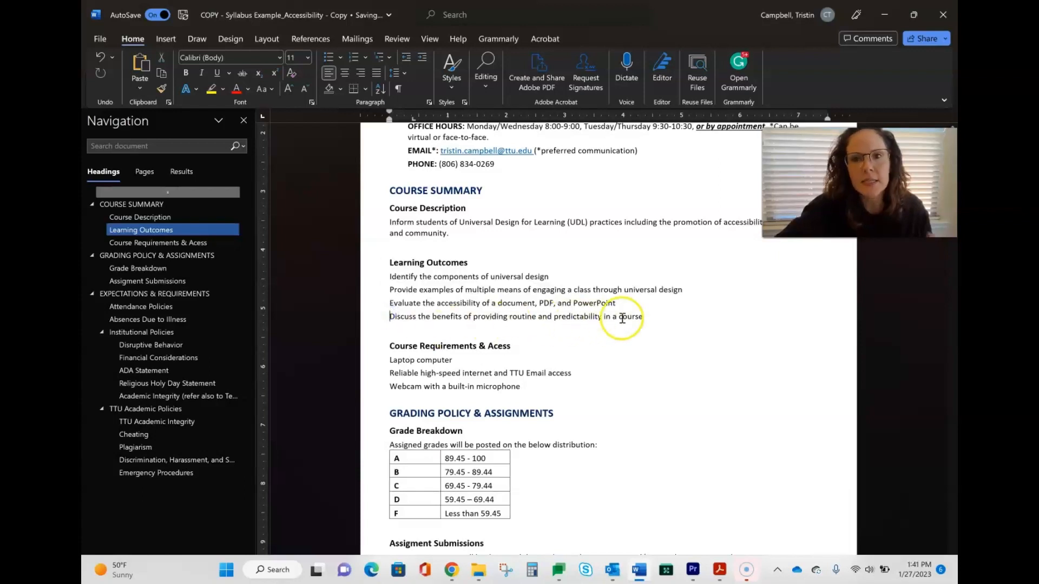
Step: Format the four Learning Outcomes items as an automatic numbered list and clear the selection
{"action": "left_click_drag", "start_coordinate": [661, 321], "coordinate": [390, 277]}
{"action": "left_click", "coordinate": [349, 57]}
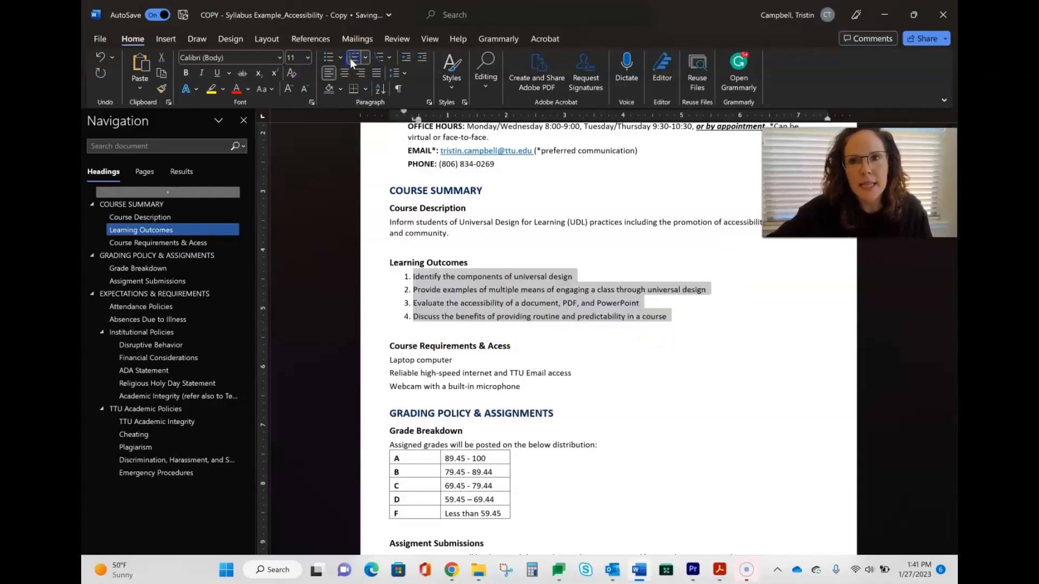
{"action": "left_click", "coordinate": [428, 292]}
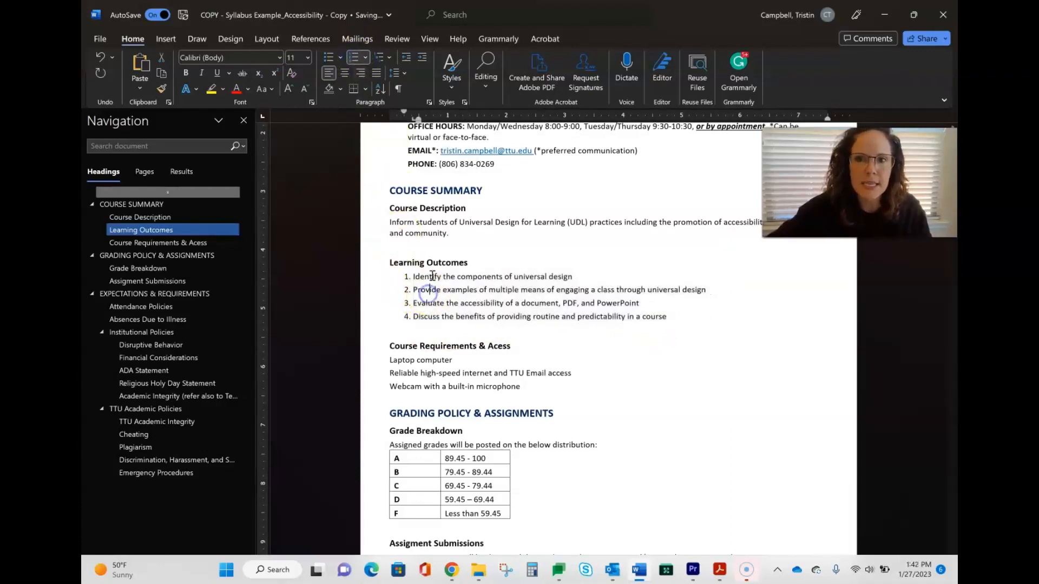
{"action": "left_click", "coordinate": [405, 156]}
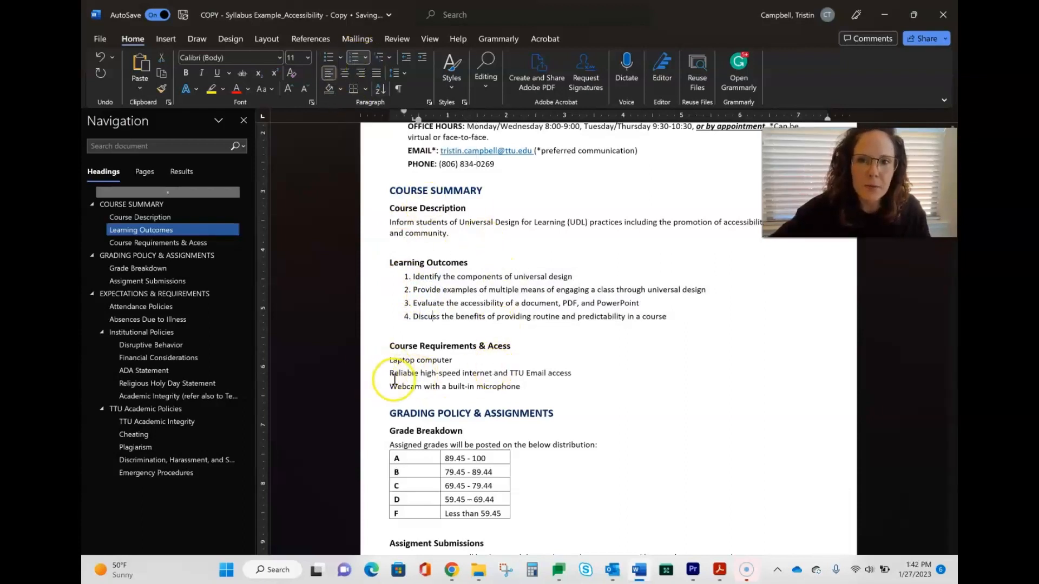
Step: Format the three items under Course Requirements & Acess as a bulleted list
{"action": "left_click_drag", "start_coordinate": [536, 388], "coordinate": [388, 358]}
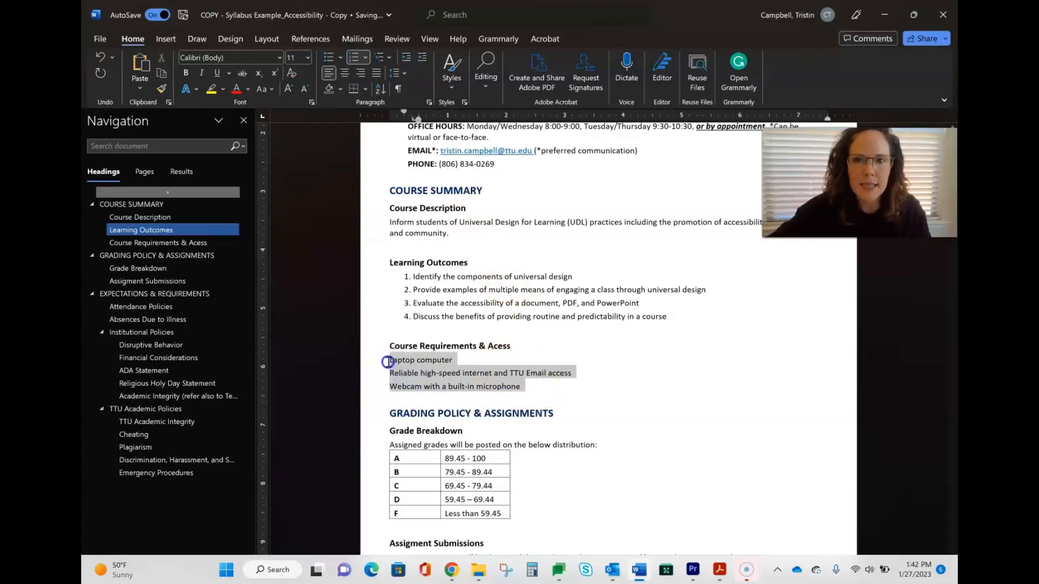
{"action": "left_click", "coordinate": [326, 56]}
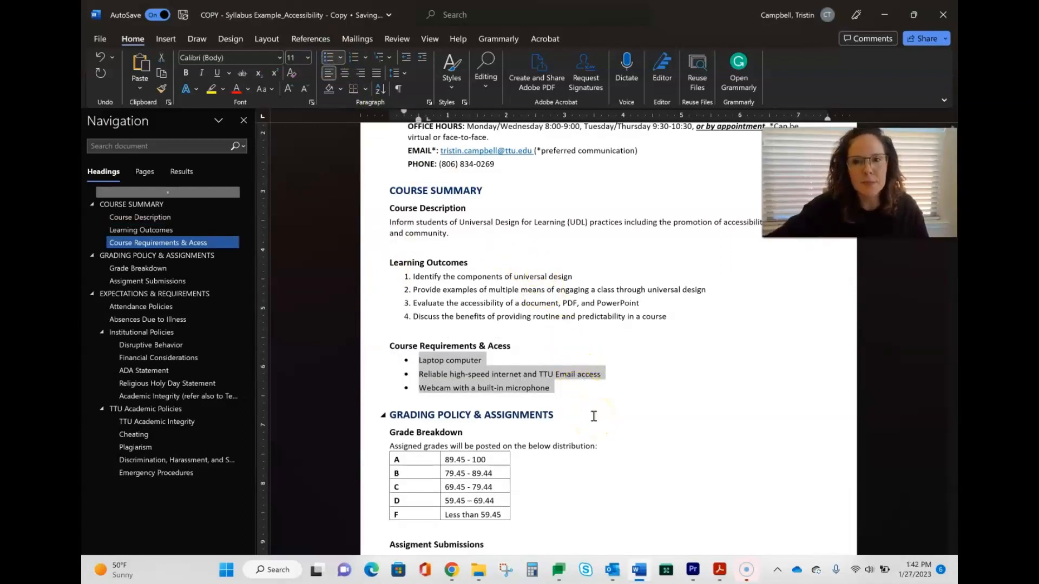
{"action": "scroll", "coordinate": [593, 415], "scroll_direction": "up", "scroll_amount": 3}
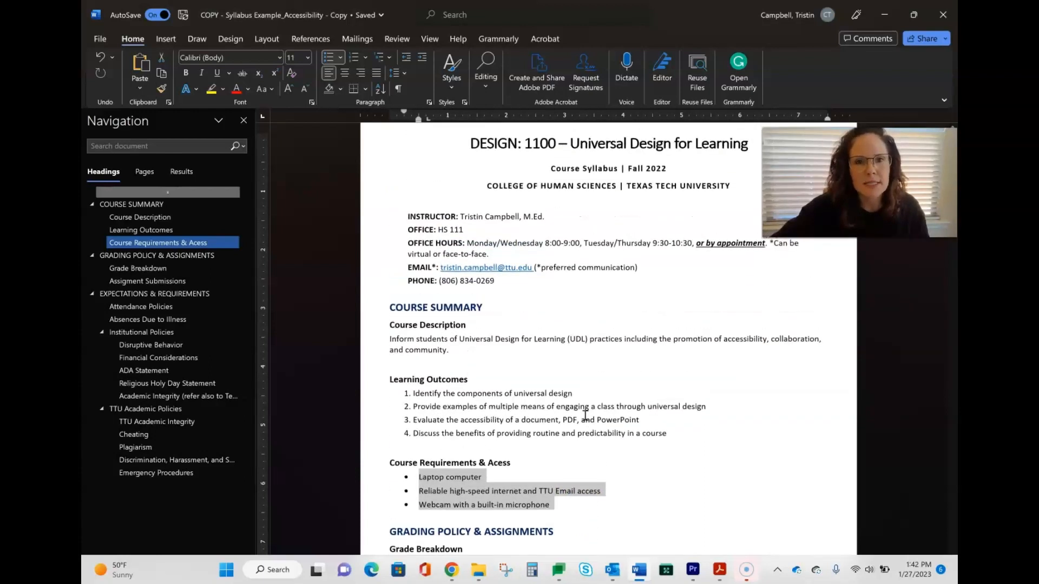
{"action": "scroll", "coordinate": [584, 415], "scroll_direction": "up", "scroll_amount": 1}
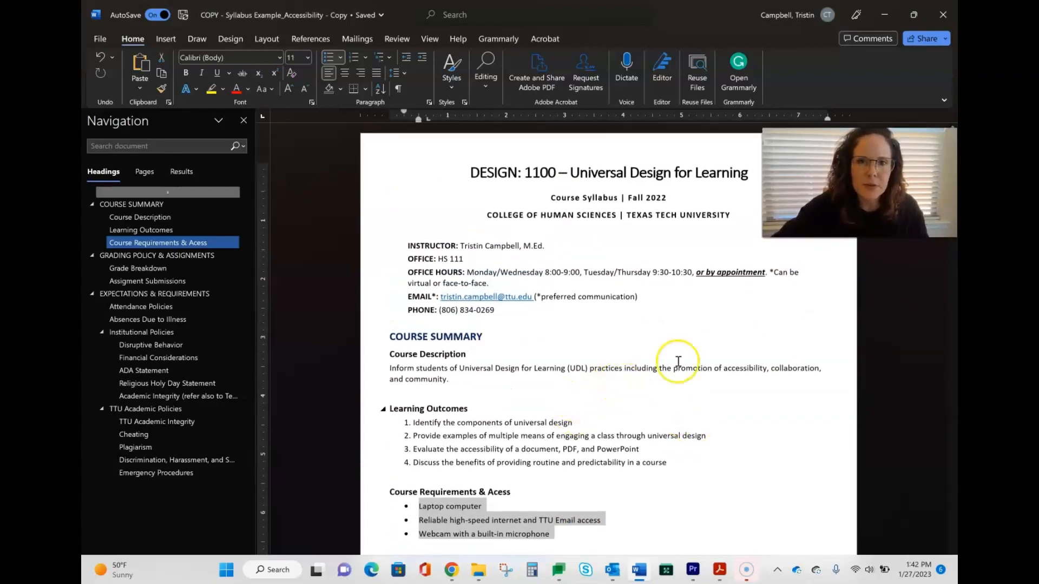
{"action": "scroll", "coordinate": [710, 429], "scroll_direction": "down", "scroll_amount": 10}
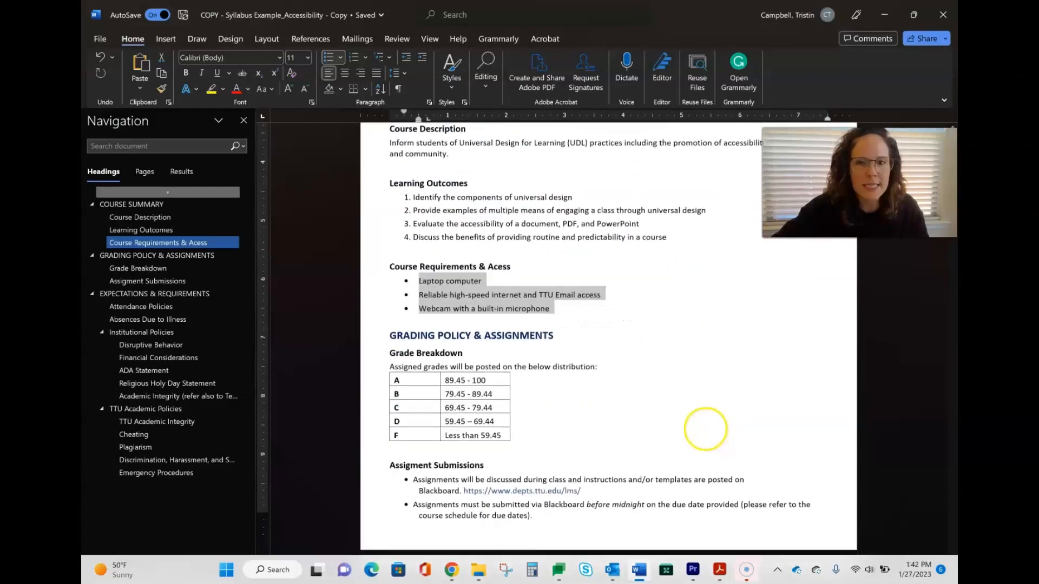
{"action": "scroll", "coordinate": [692, 428], "scroll_direction": "down", "scroll_amount": 3}
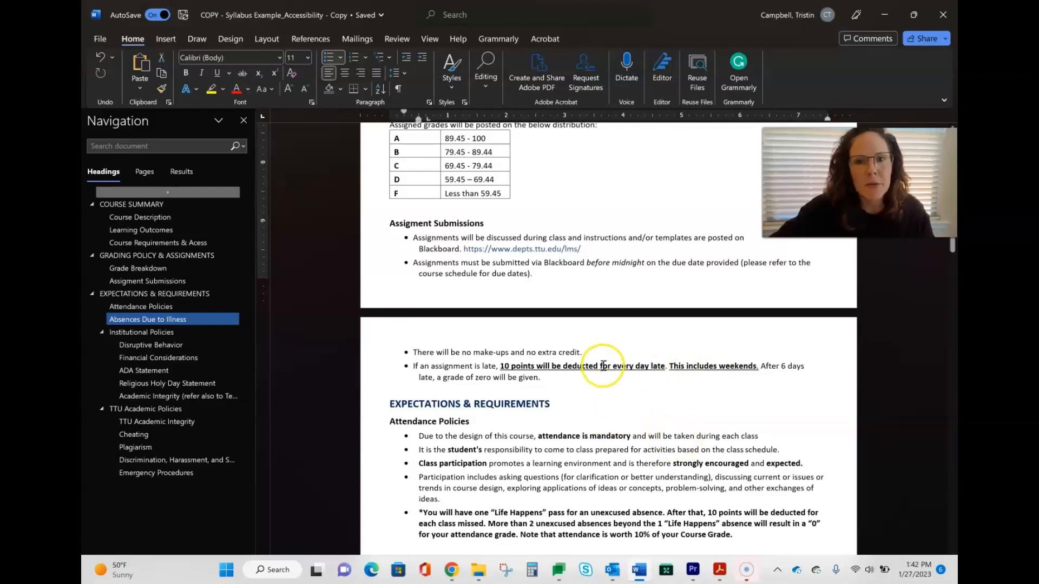
Step: Apply the Strong style to "or by appointment." in the office hours line, replacing its manual underlined italic emphasis
{"action": "scroll", "coordinate": [606, 390], "scroll_direction": "up", "scroll_amount": 10}
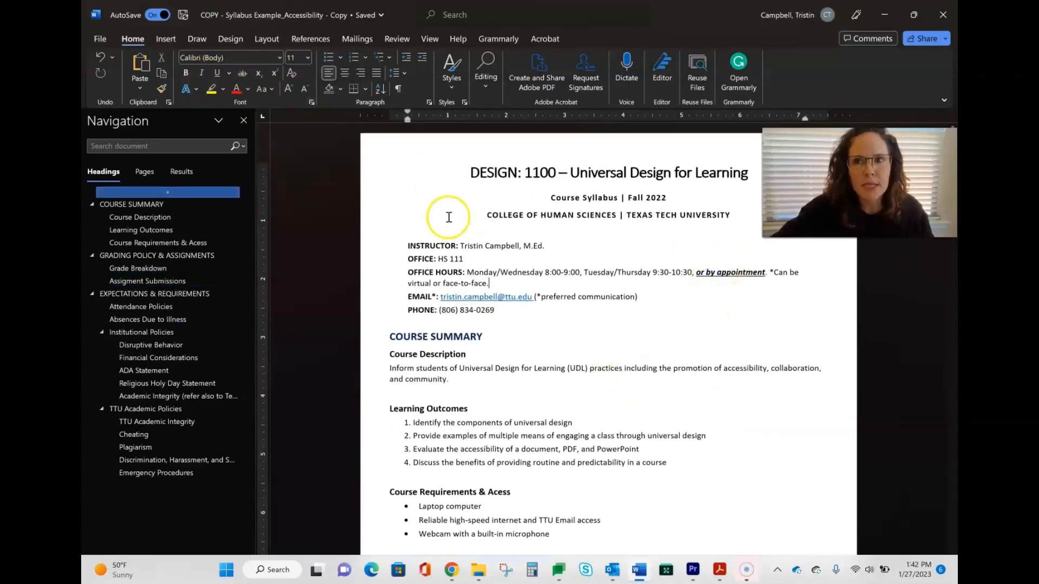
{"action": "double_click", "coordinate": [710, 271]}
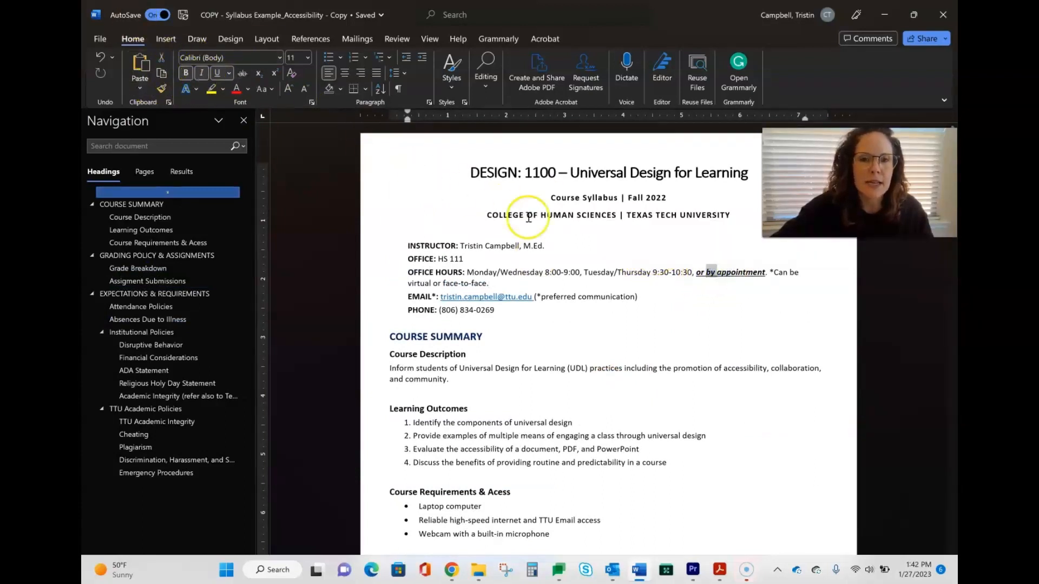
{"action": "left_click", "coordinate": [748, 319]}
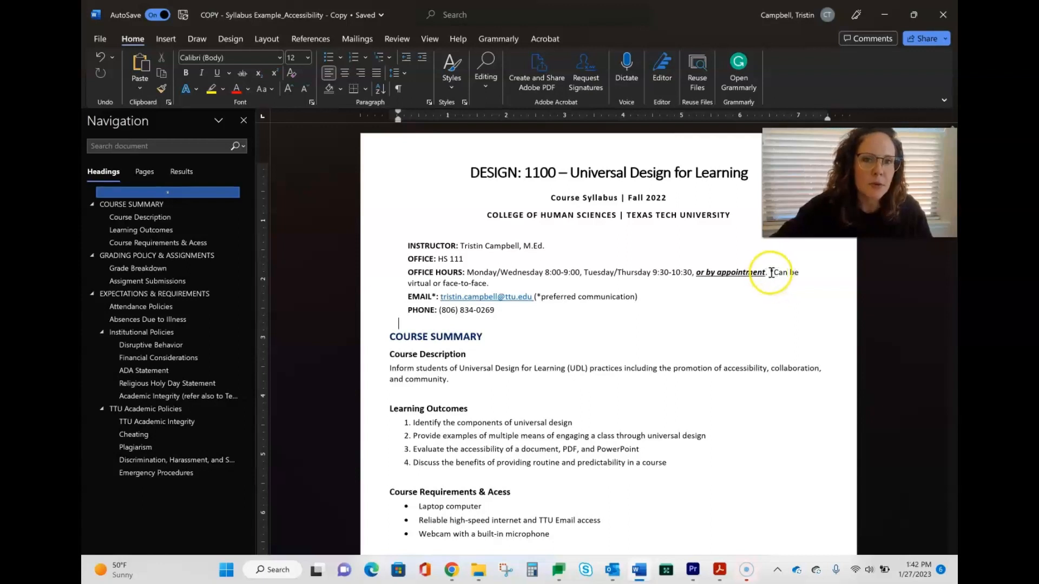
{"action": "left_click_drag", "start_coordinate": [769, 272], "coordinate": [700, 269]}
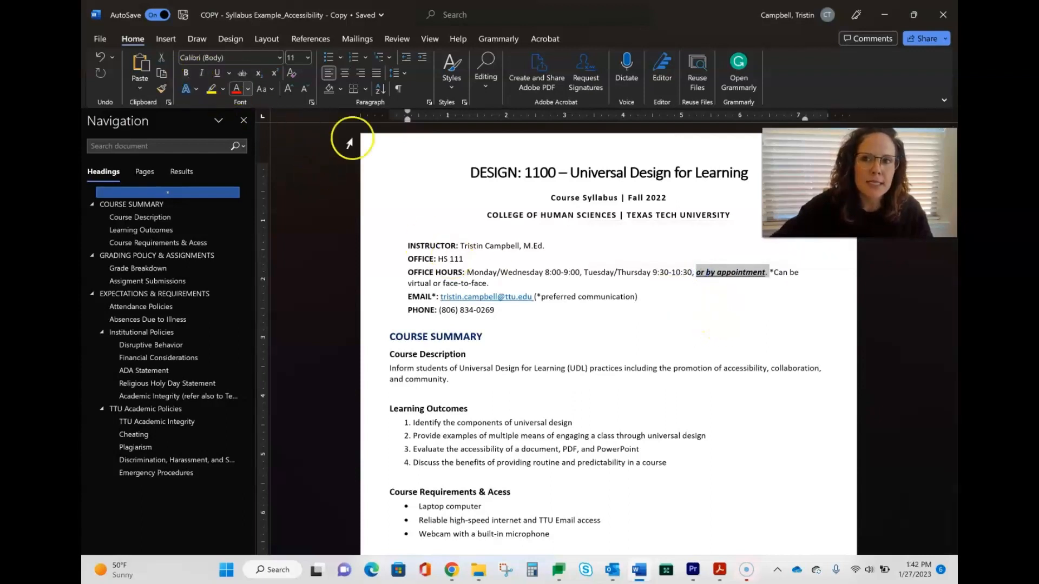
{"action": "left_click", "coordinate": [453, 84]}
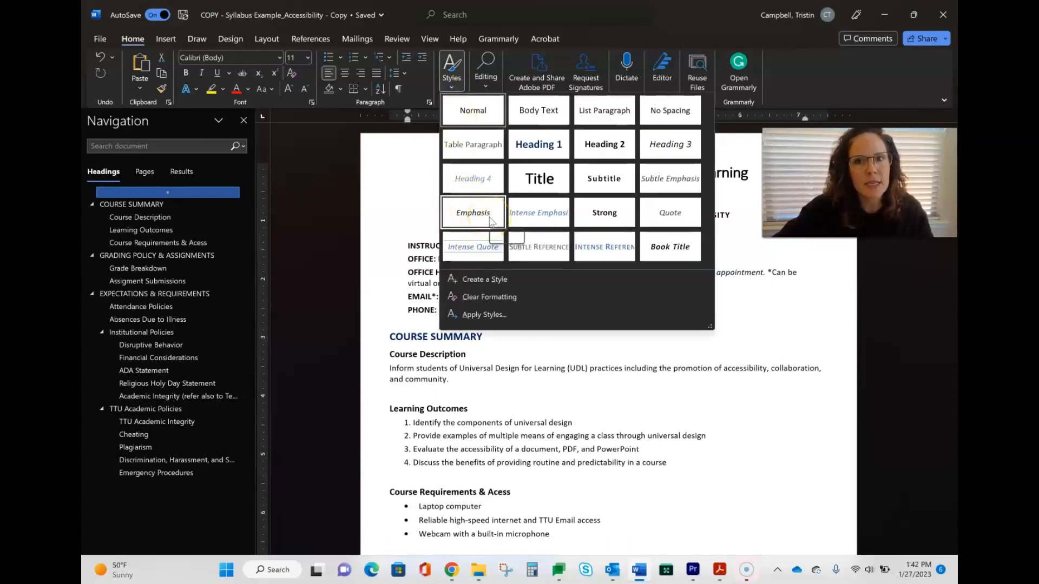
{"action": "left_click", "coordinate": [552, 218]}
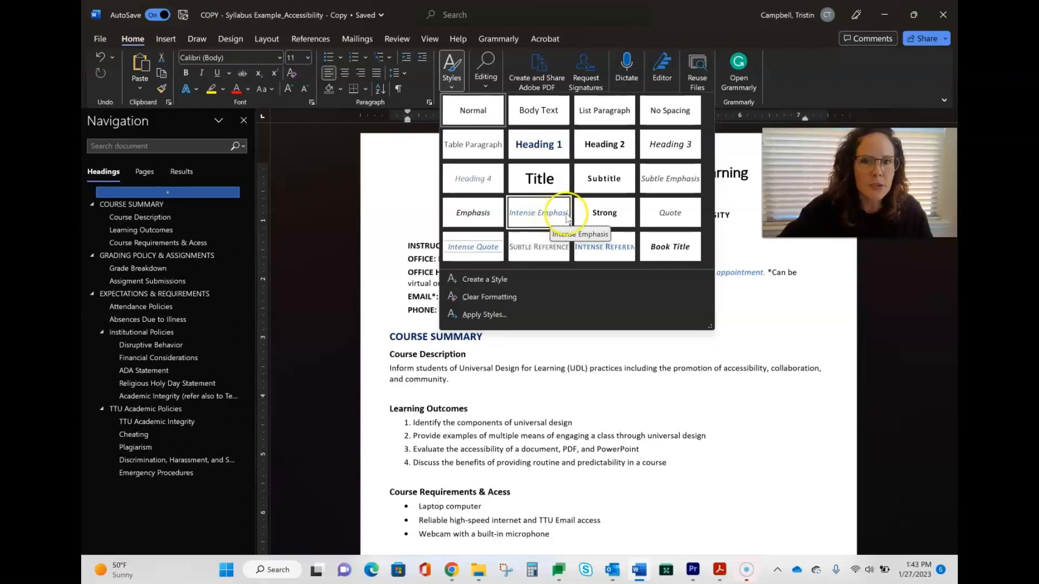
{"action": "left_click", "coordinate": [631, 219]}
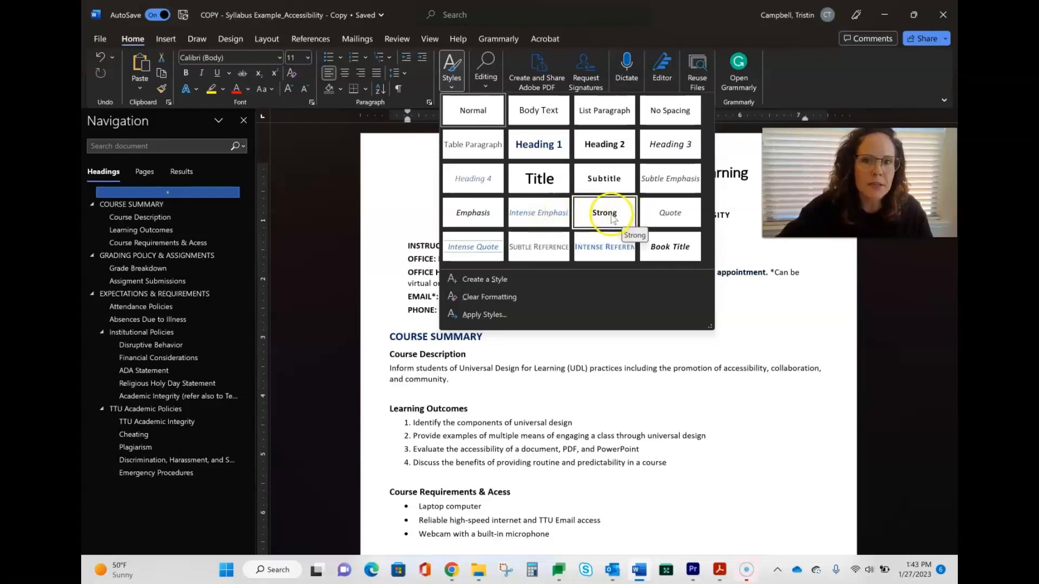
{"action": "left_click", "coordinate": [613, 217]}
{"action": "left_click", "coordinate": [722, 295]}
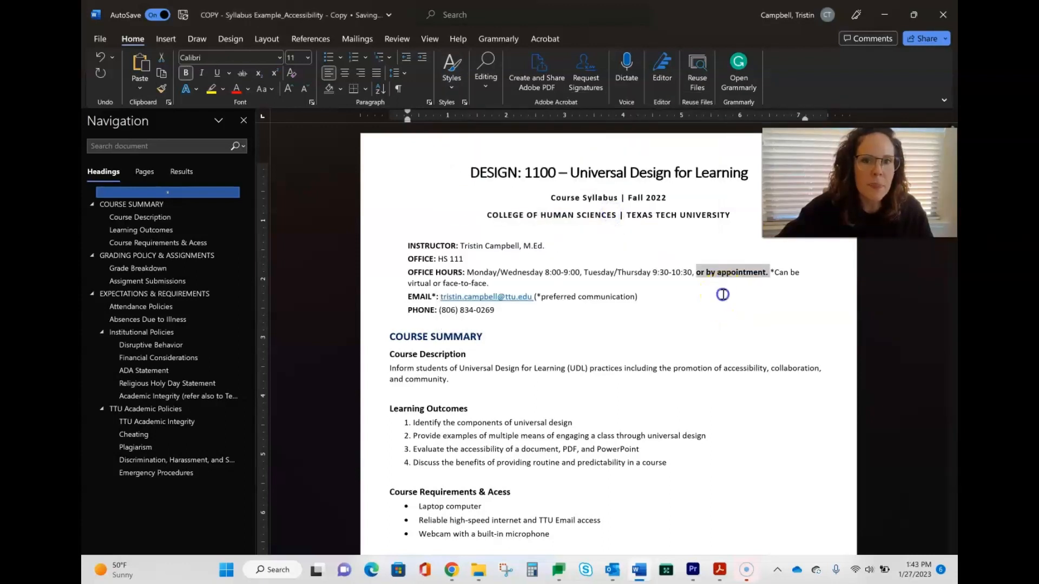
{"action": "left_click", "coordinate": [732, 279]}
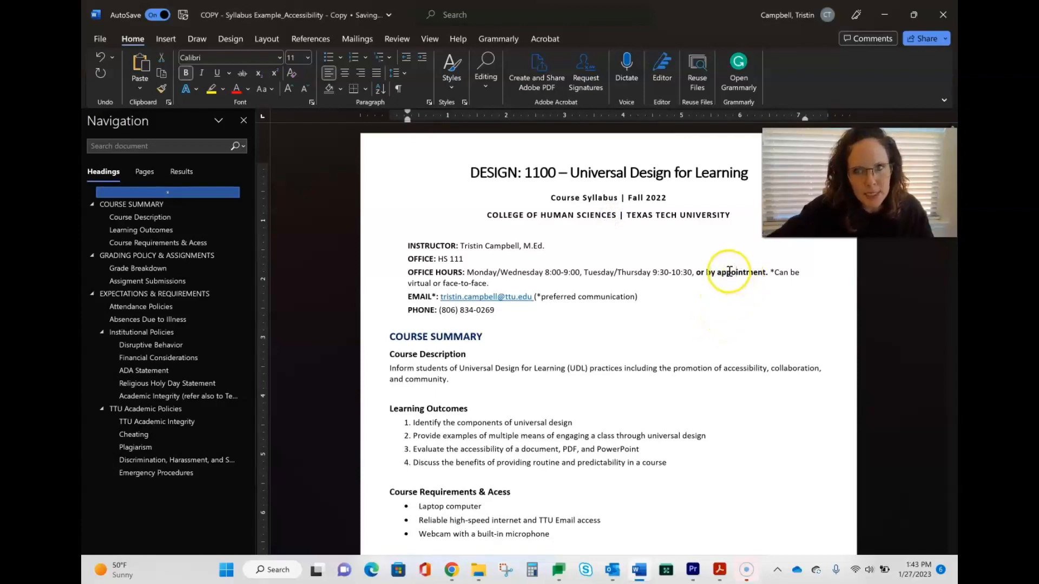
{"action": "scroll", "coordinate": [704, 329], "scroll_direction": "down", "scroll_amount": 3}
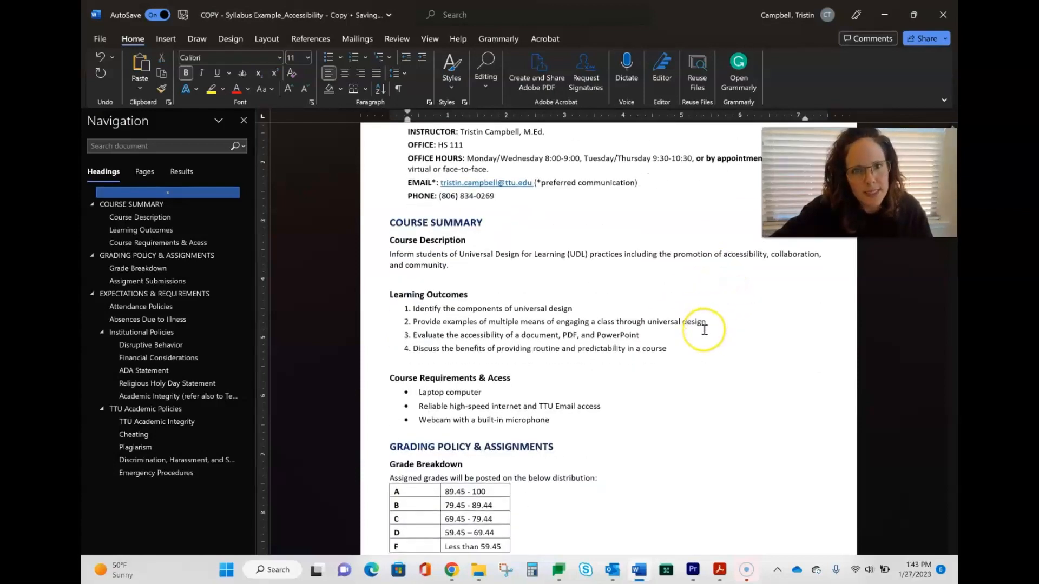
Step: Apply the Strong style to "10 points will be deducted for every day late. This includes weekends." under Assigment Submissions and clear the selection
{"action": "scroll", "coordinate": [704, 329], "scroll_direction": "down", "scroll_amount": 8}
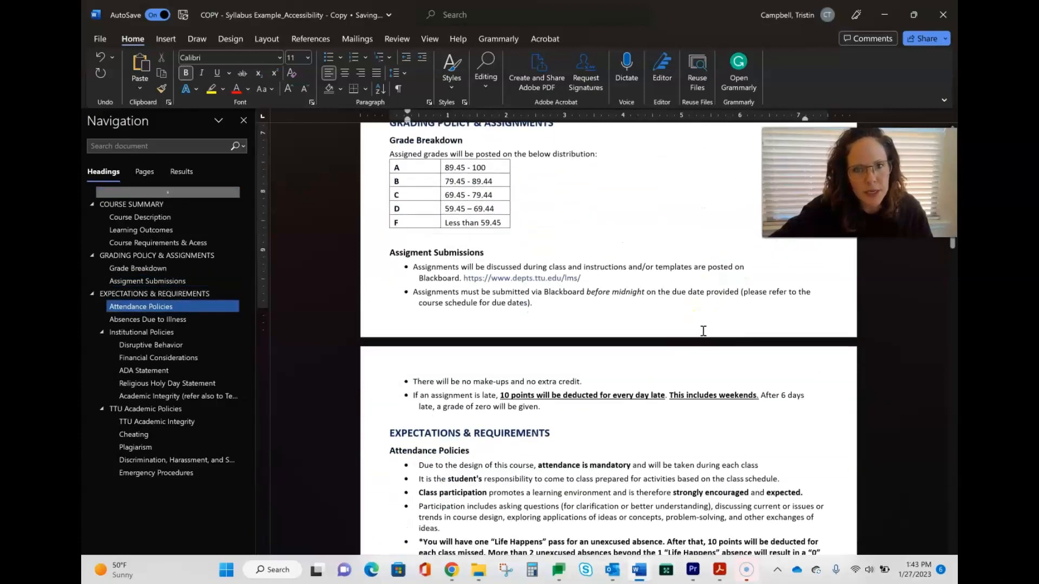
{"action": "left_click_drag", "start_coordinate": [759, 396], "coordinate": [501, 396]}
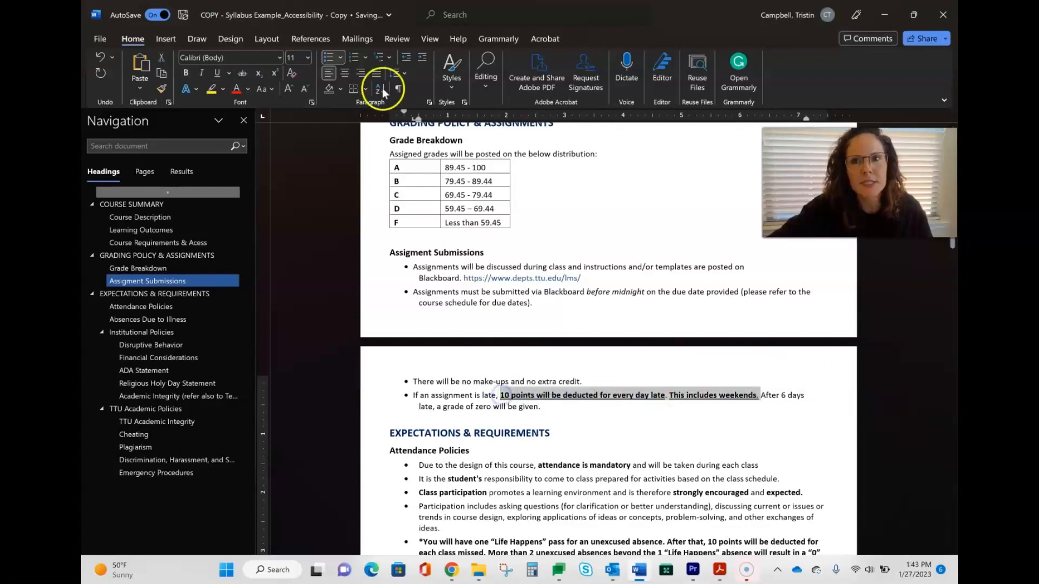
{"action": "left_click", "coordinate": [449, 74]}
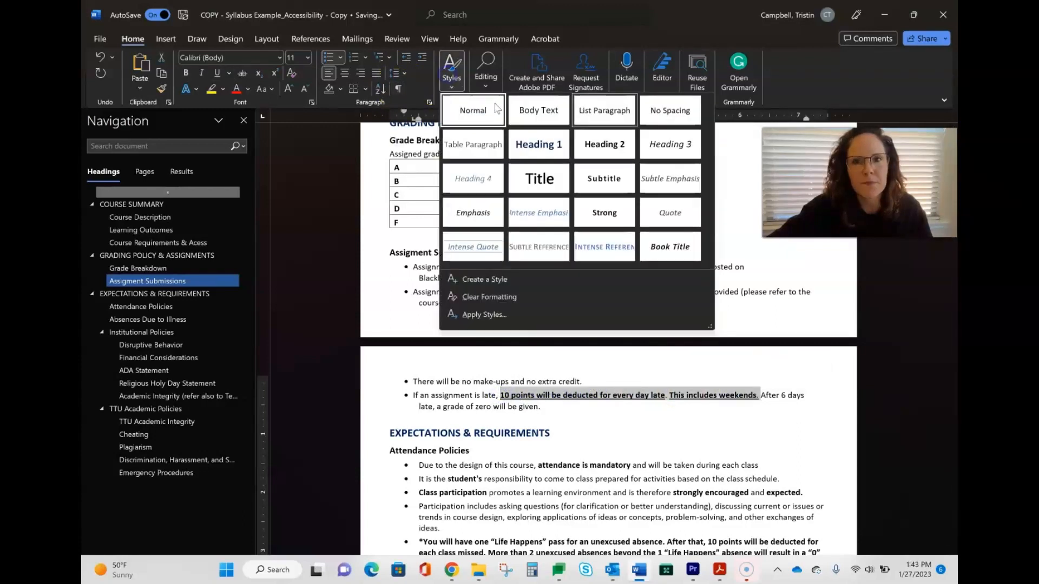
{"action": "left_click", "coordinate": [600, 214]}
{"action": "left_click", "coordinate": [631, 434]}
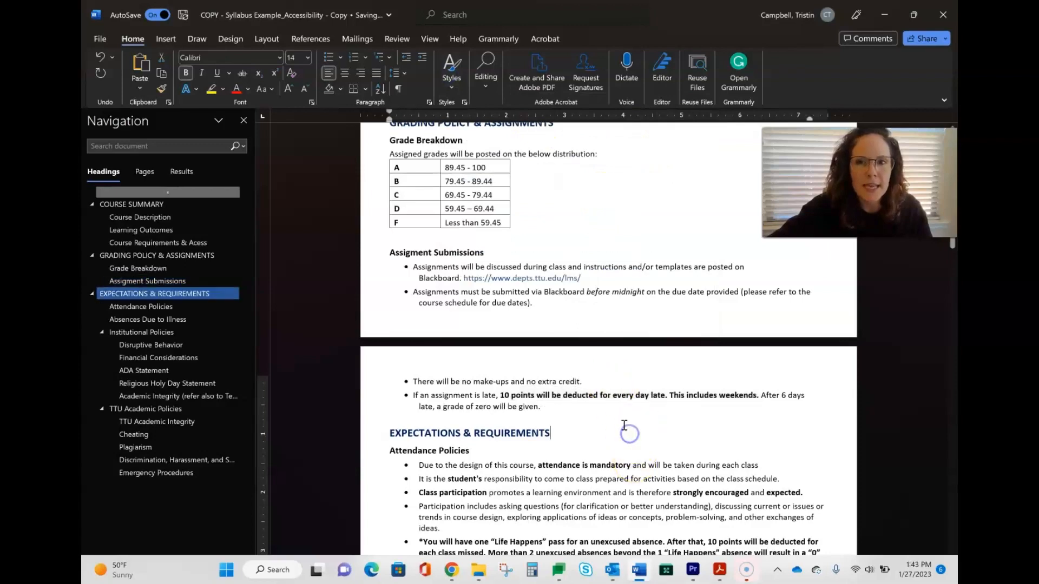
{"action": "scroll", "coordinate": [623, 433], "scroll_direction": "up", "scroll_amount": 10}
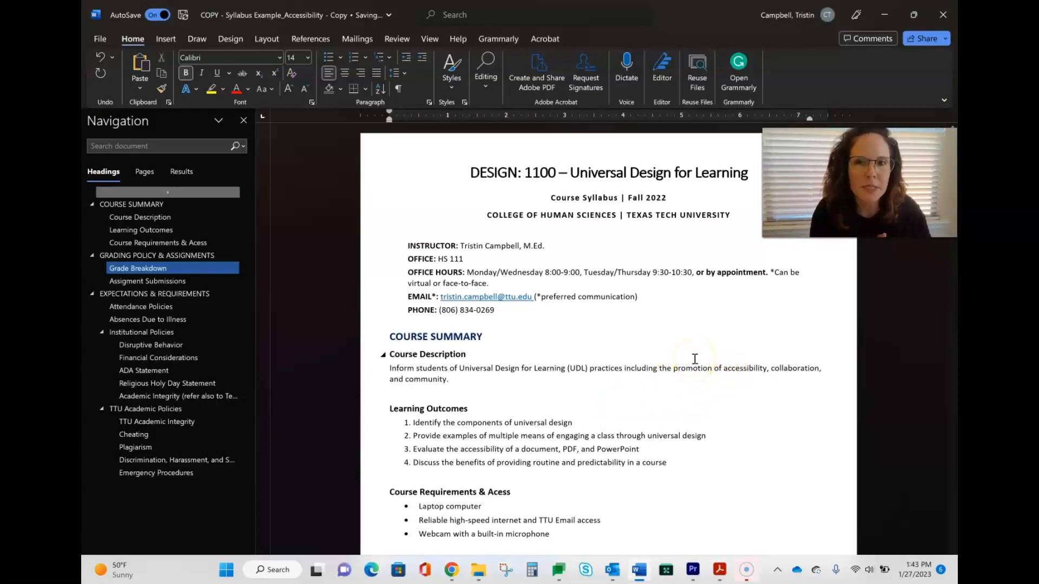
{"action": "scroll", "coordinate": [694, 359], "scroll_direction": "down", "scroll_amount": 5}
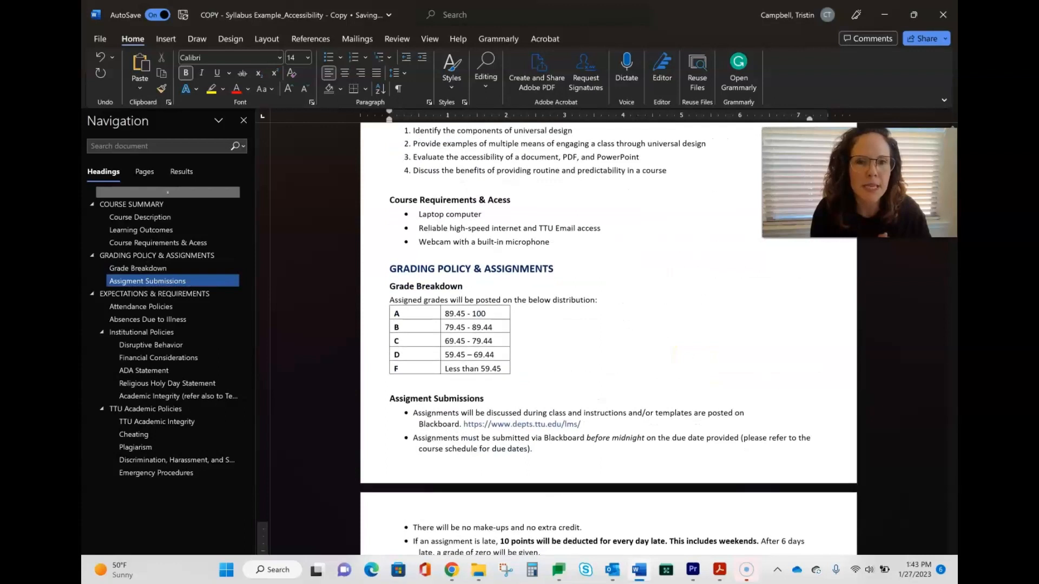